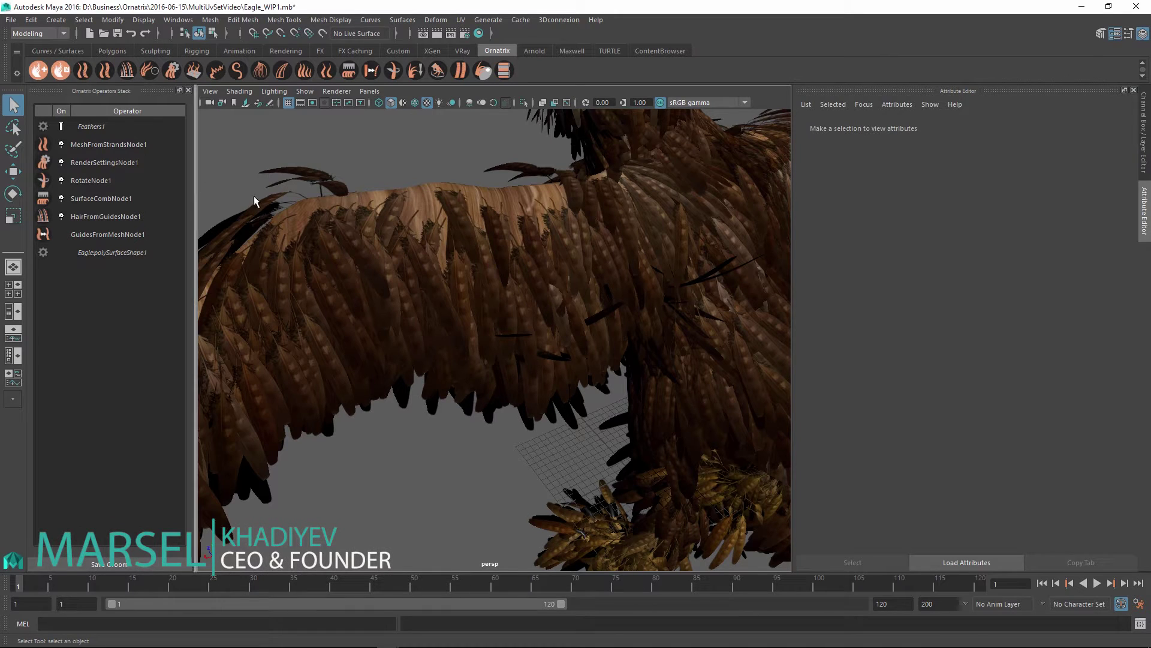
# Tumble around the finished feathered eagle, framing it and orbiting to a front view.
pyautogui.keyDown('alt'); pyautogui.moveTo(488, 277); pyautogui.dragTo(578, 323); pyautogui.keyUp('alt')
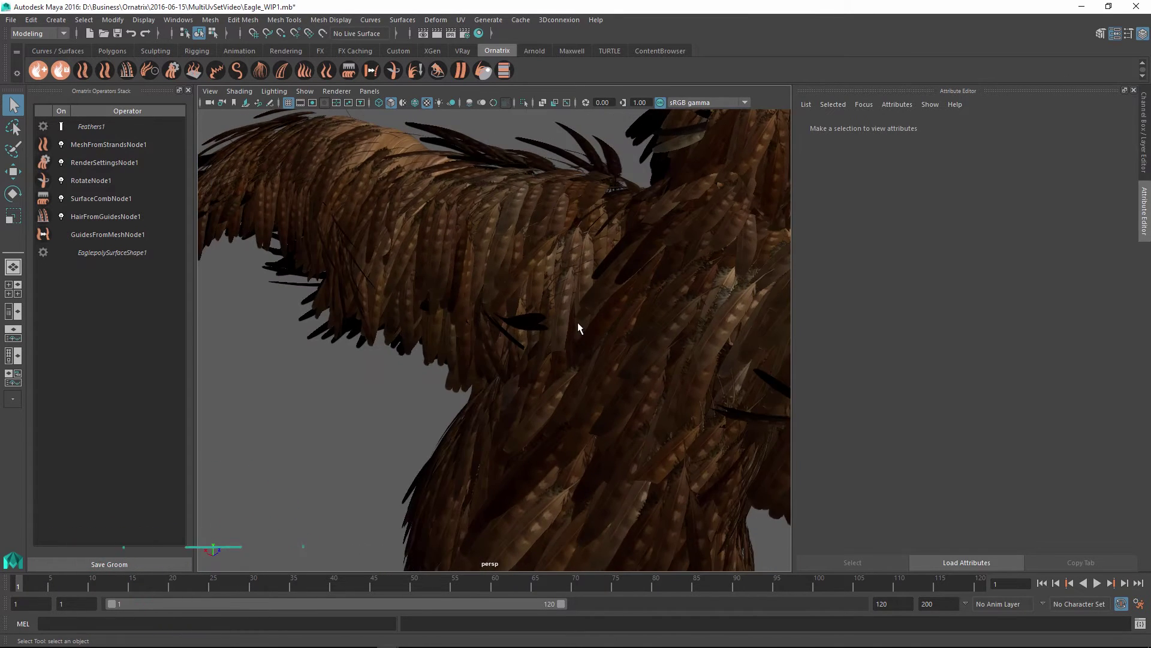
pyautogui.press('f')
pyautogui.keyDown('alt'); pyautogui.moveTo(650, 350); pyautogui.dragTo(689, 353); pyautogui.keyUp('alt')
pyautogui.keyDown('alt'); pyautogui.moveTo(700, 351); pyautogui.dragTo(589, 313, button='middle'); pyautogui.keyUp('alt')
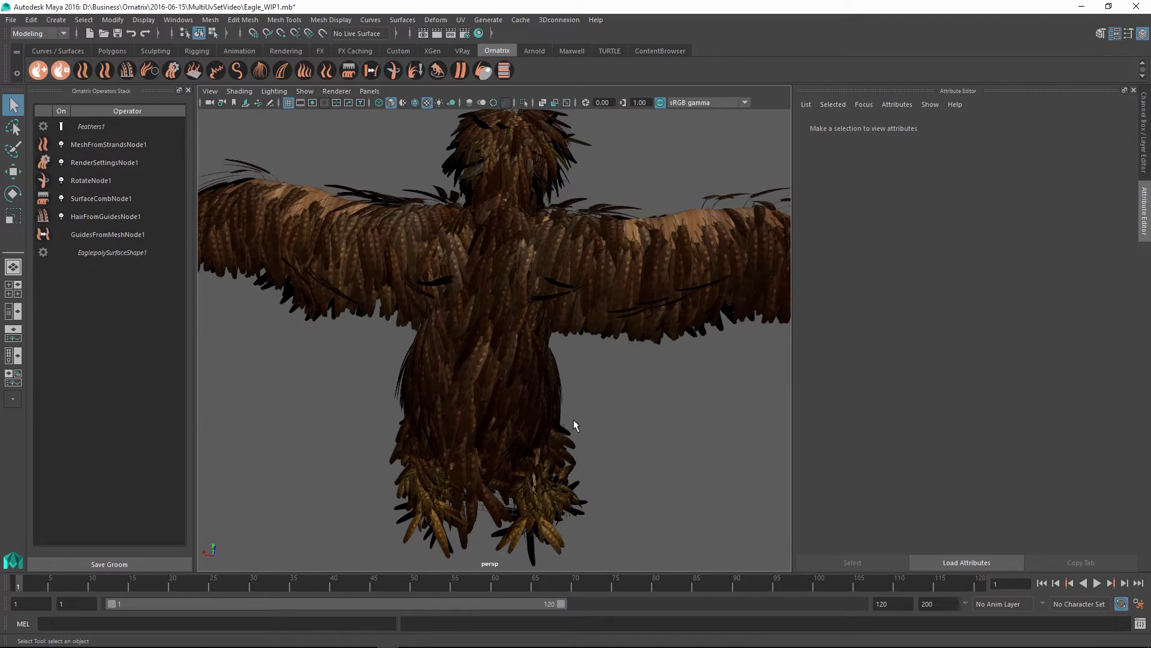
pyautogui.keyDown('alt'); pyautogui.moveTo(574, 421); pyautogui.dragTo(597, 417); pyautogui.keyUp('alt')
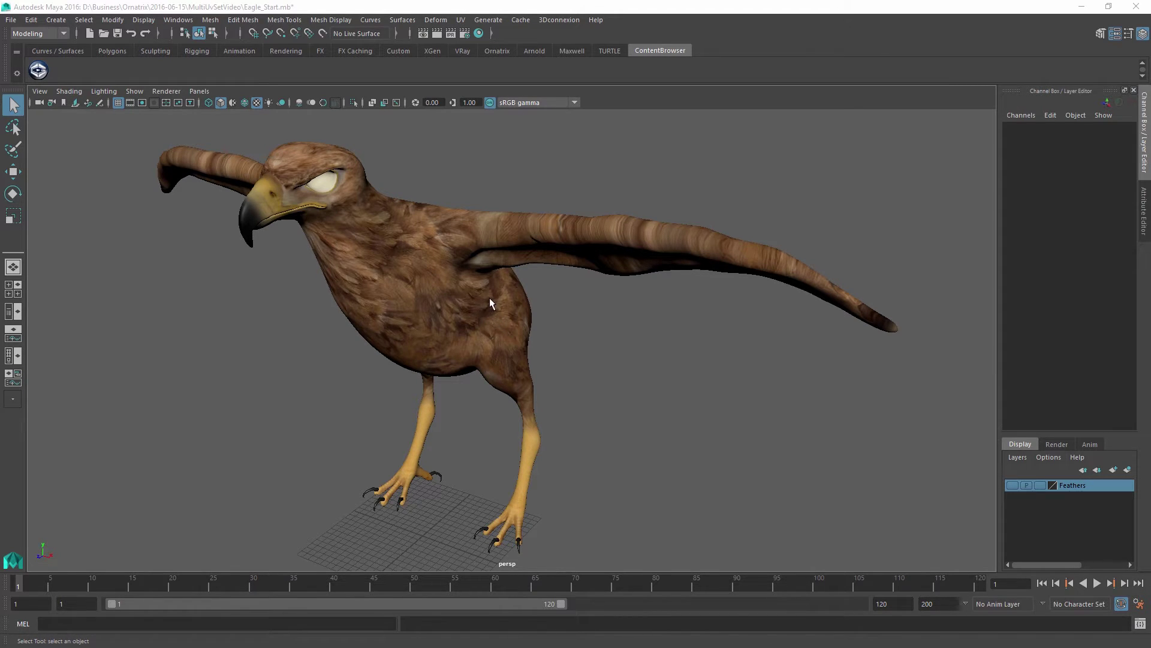
pyautogui.keyDown('alt'); pyautogui.moveTo(470, 282); pyautogui.dragTo(385, 292); pyautogui.keyUp('alt')
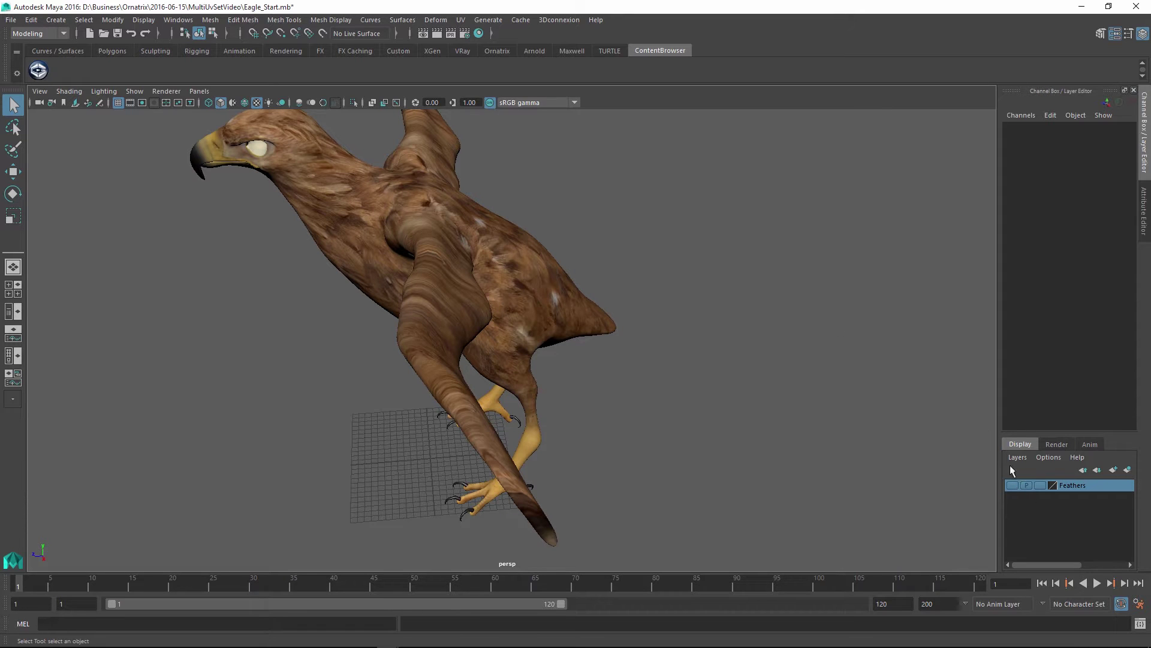
pyautogui.click(1019, 486)
pyautogui.keyDown('alt'); pyautogui.moveTo(456, 288); pyautogui.dragTo(480, 279); pyautogui.keyUp('alt')
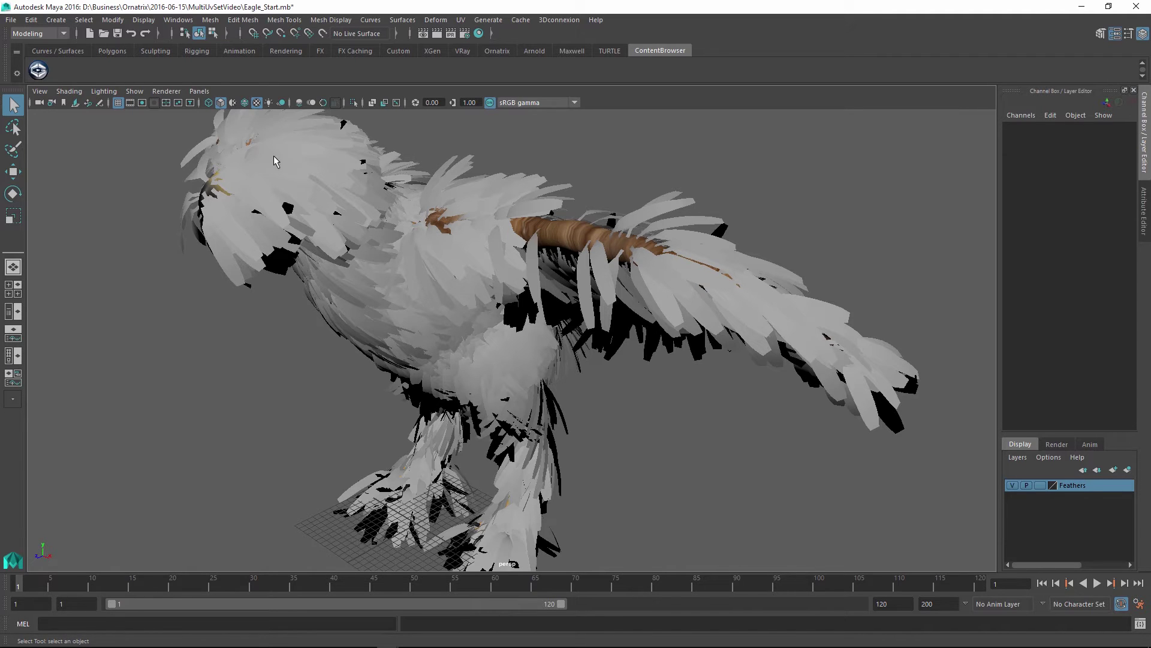
pyautogui.keyDown('alt'); pyautogui.moveTo(594, 321); pyautogui.dragTo(449, 231); pyautogui.keyUp('alt')
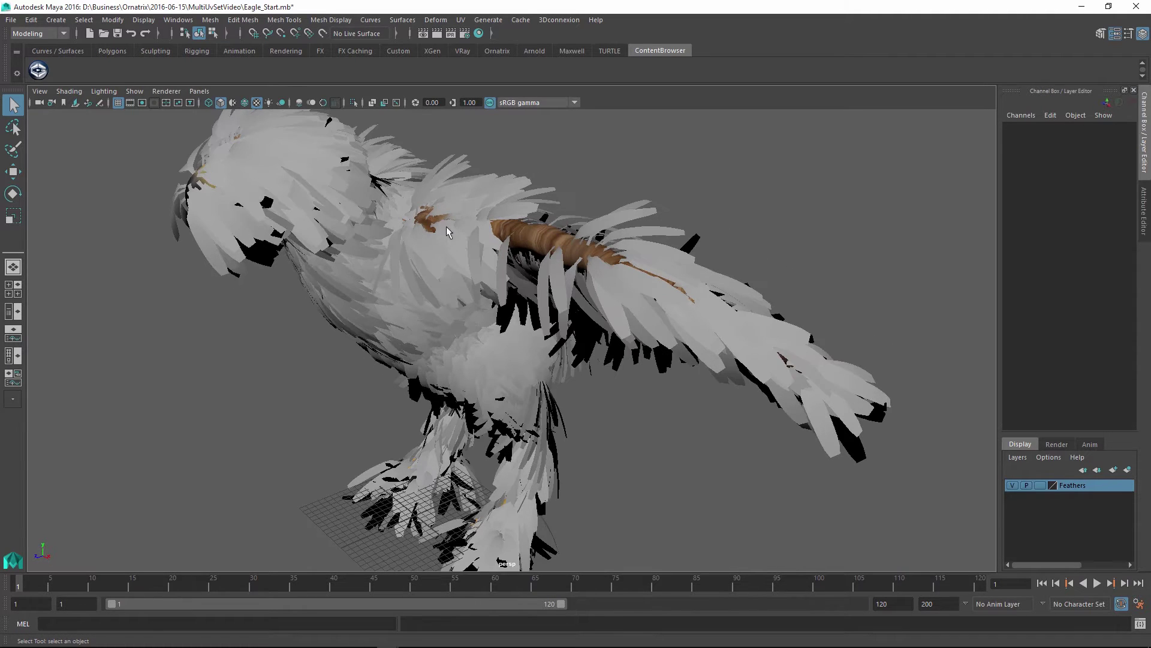
pyautogui.keyDown('alt'); pyautogui.moveTo(585, 309); pyautogui.dragTo(538, 194); pyautogui.keyUp('alt')
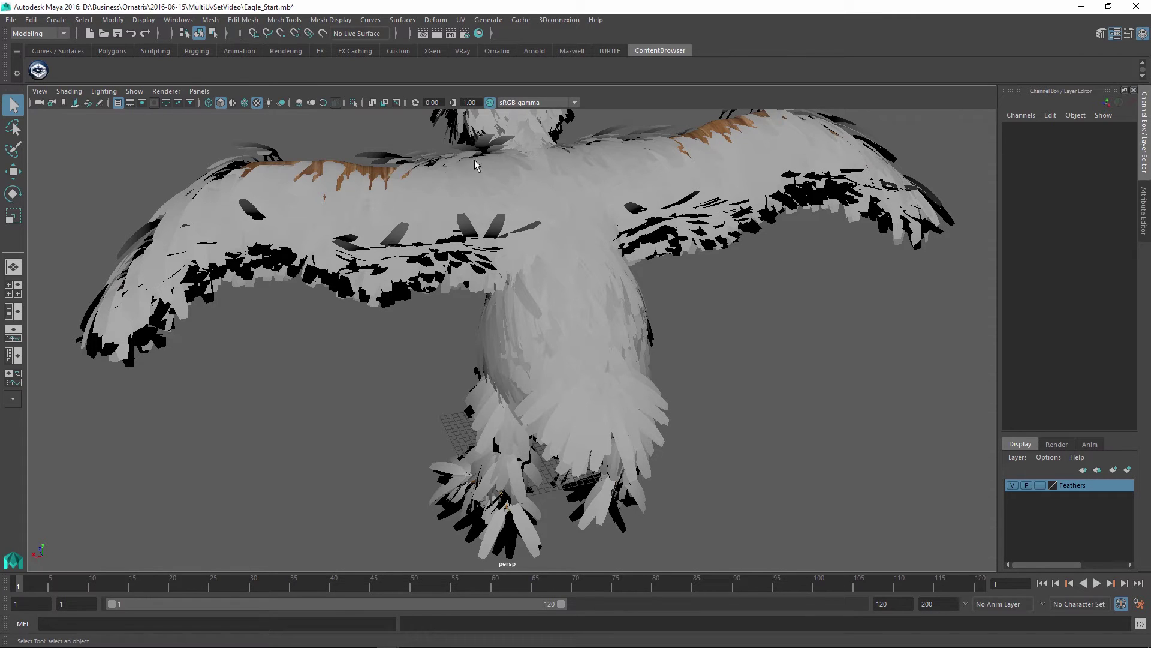
pyautogui.keyDown('alt'); pyautogui.moveTo(474, 160); pyautogui.dragTo(480, 117); pyautogui.keyUp('alt')
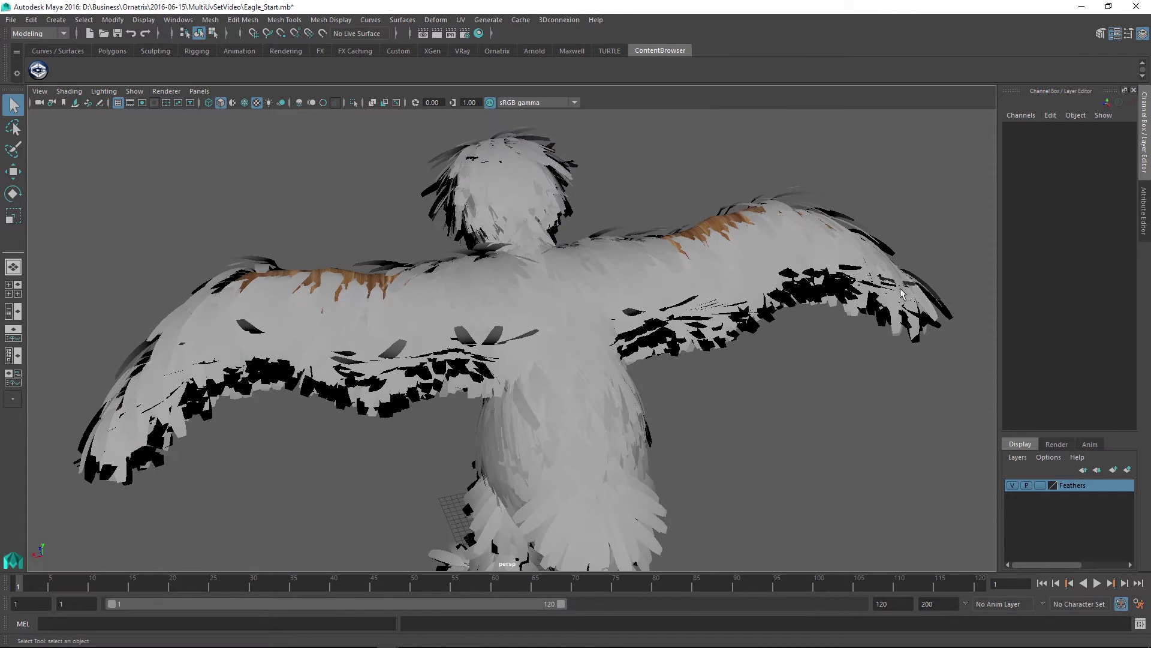
pyautogui.click(1012, 485)
pyautogui.keyDown('alt'); pyautogui.moveTo(699, 454); pyautogui.dragTo(509, 488); pyautogui.keyUp('alt')
pyautogui.keyDown('alt'); pyautogui.moveTo(509, 488); pyautogui.dragTo(511, 460, button='middle'); pyautogui.keyUp('alt')
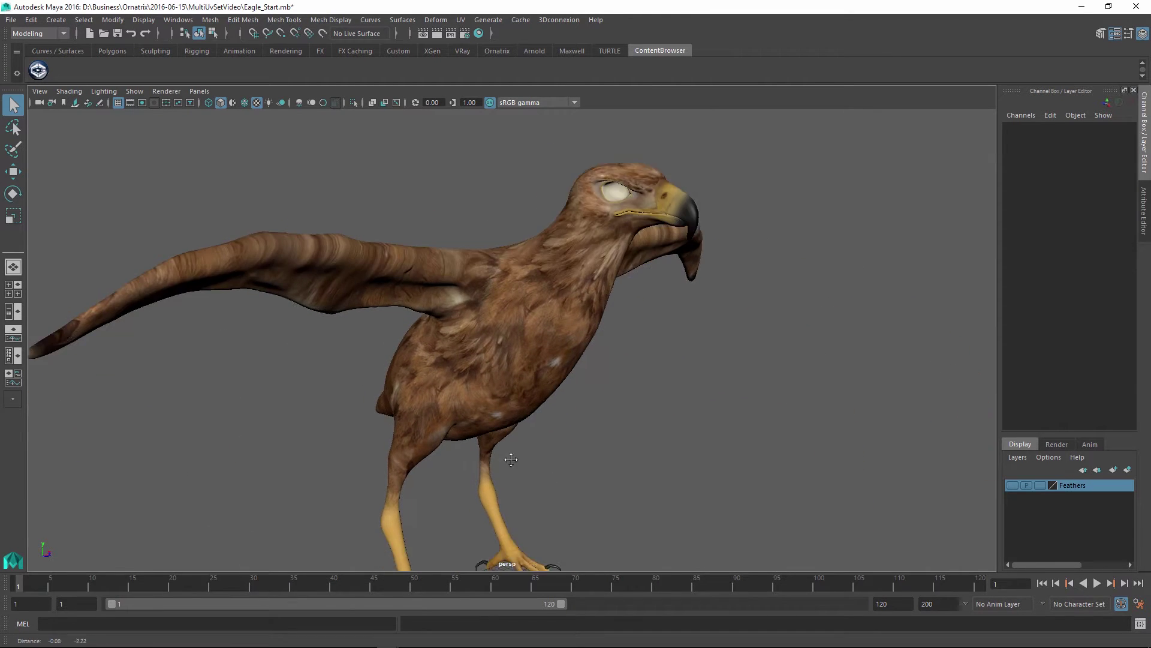
pyautogui.keyDown('alt'); pyautogui.moveTo(511, 460); pyautogui.dragTo(509, 447); pyautogui.keyUp('alt')
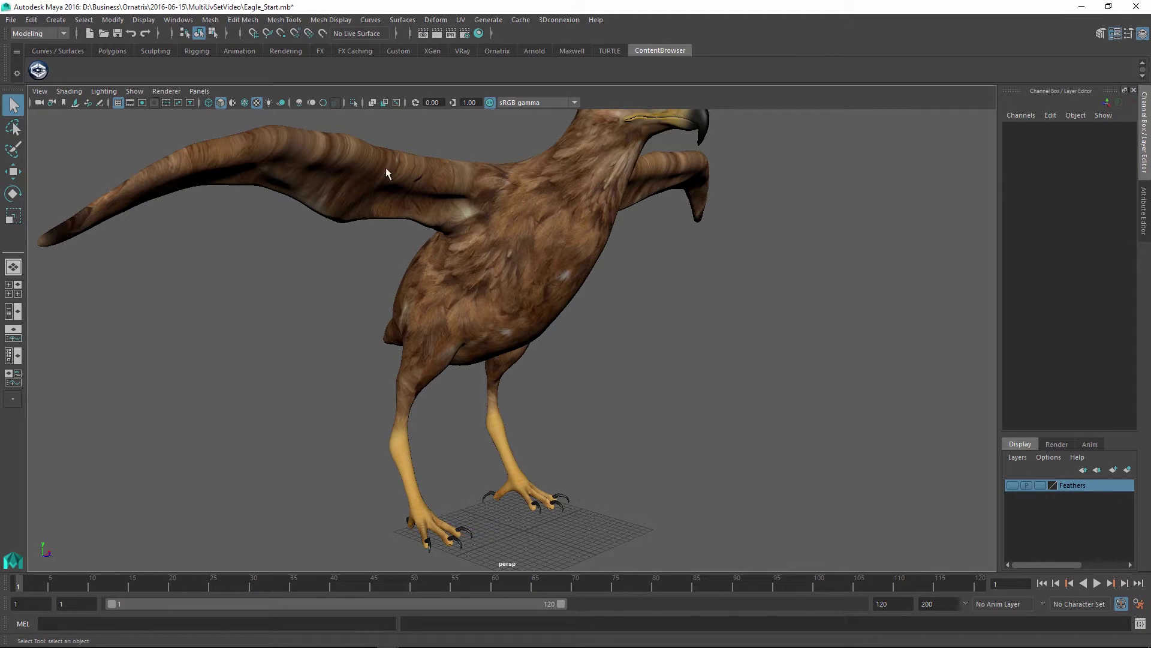
# Turn the Feathers layer back on and select the feathers mesh in its Ornatrix operator stack.
pyautogui.click(1012, 485)
pyautogui.keyDown('alt'); pyautogui.moveTo(516, 232); pyautogui.dragTo(761, 185); pyautogui.keyUp('alt')
pyautogui.click(621, 202)
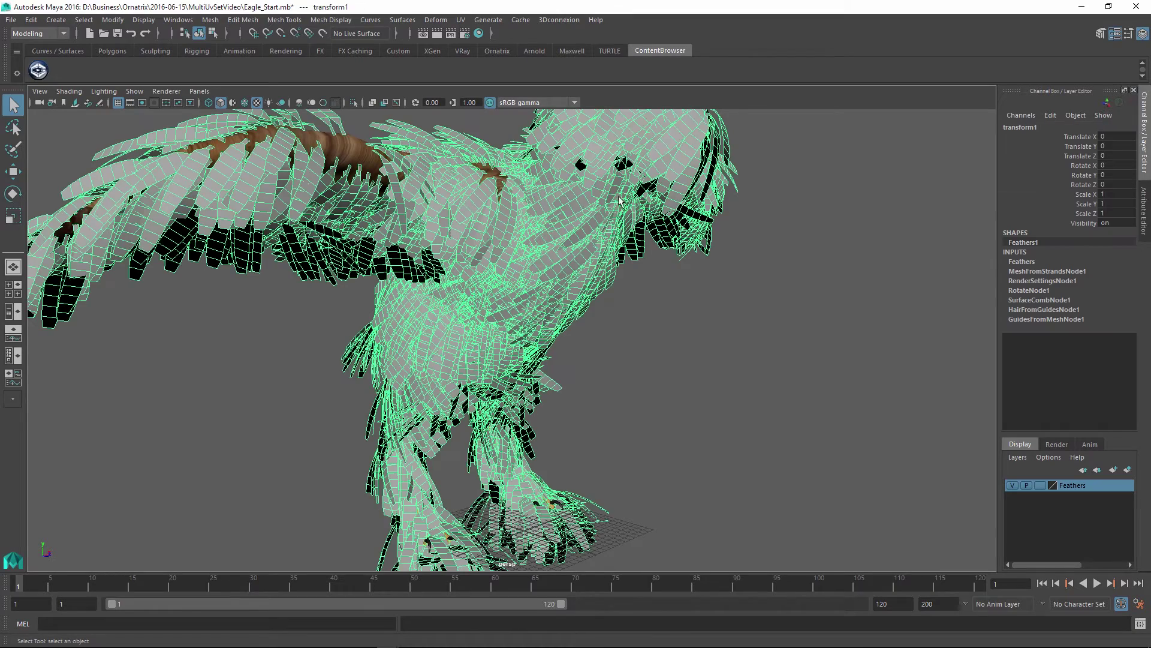
pyautogui.keyDown('alt'); pyautogui.moveTo(539, 226); pyautogui.dragTo(576, 108); pyautogui.keyUp('alt')
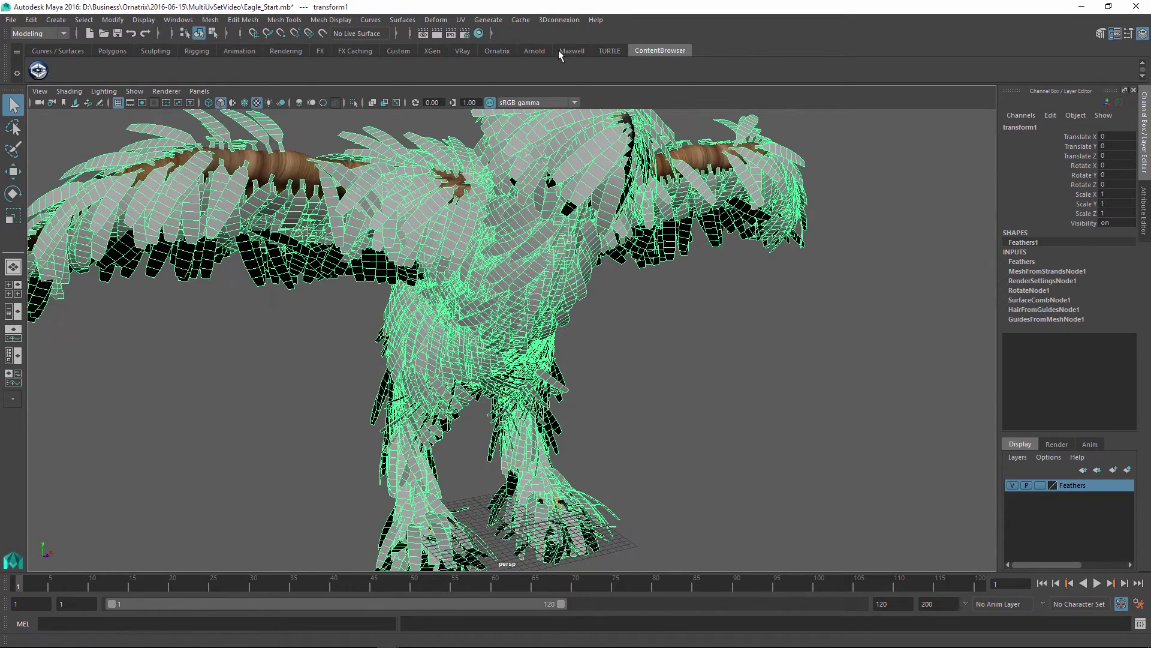
pyautogui.click(497, 50)
pyautogui.click(504, 70)
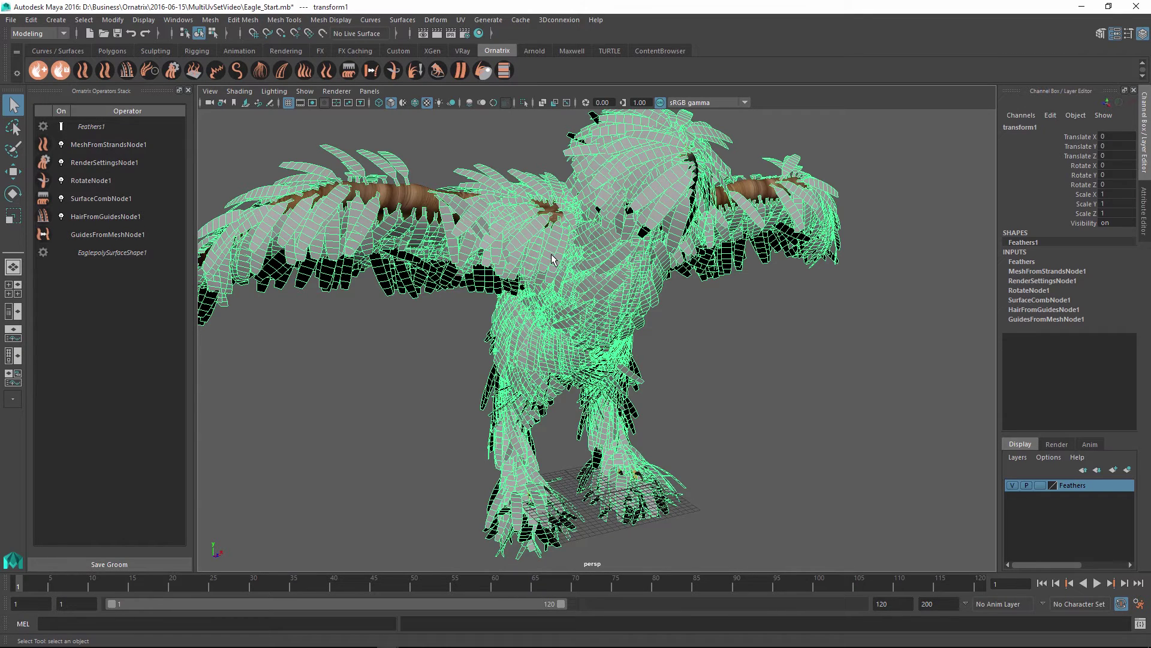
# Assign a new Lambert material to the feathers and rename lambert2 to FeathersMaterial.
pyautogui.moveTo(552, 259); pyautogui.dragTo(643, 549, button='right')
pyautogui.click(1145, 207)
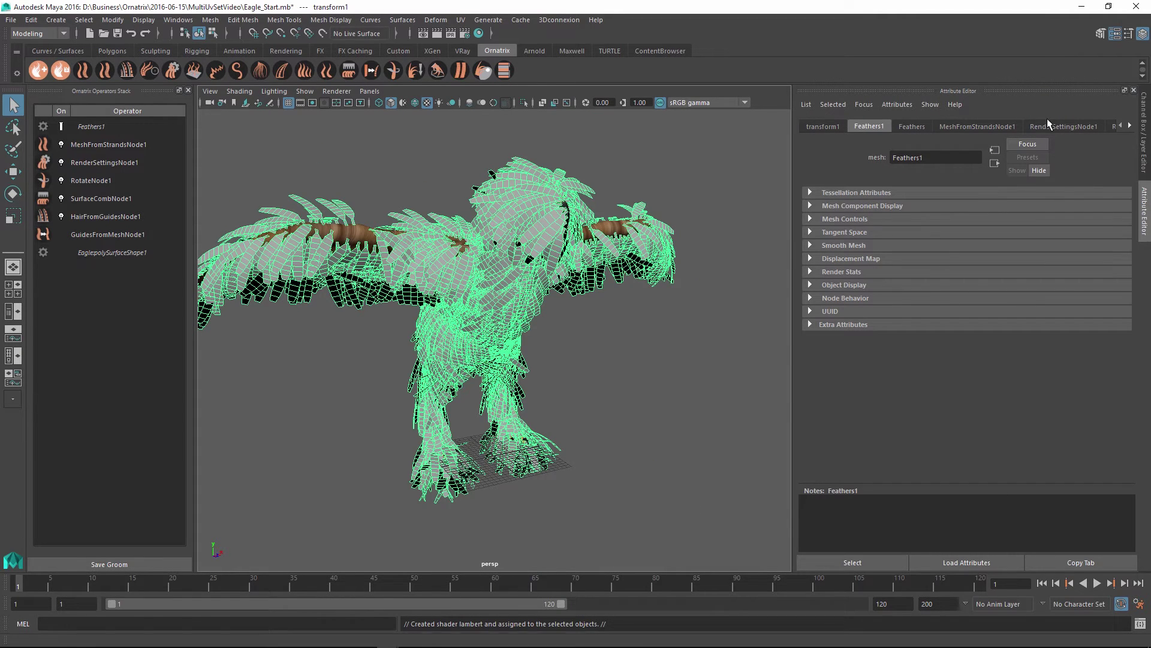
pyautogui.click(1130, 126)
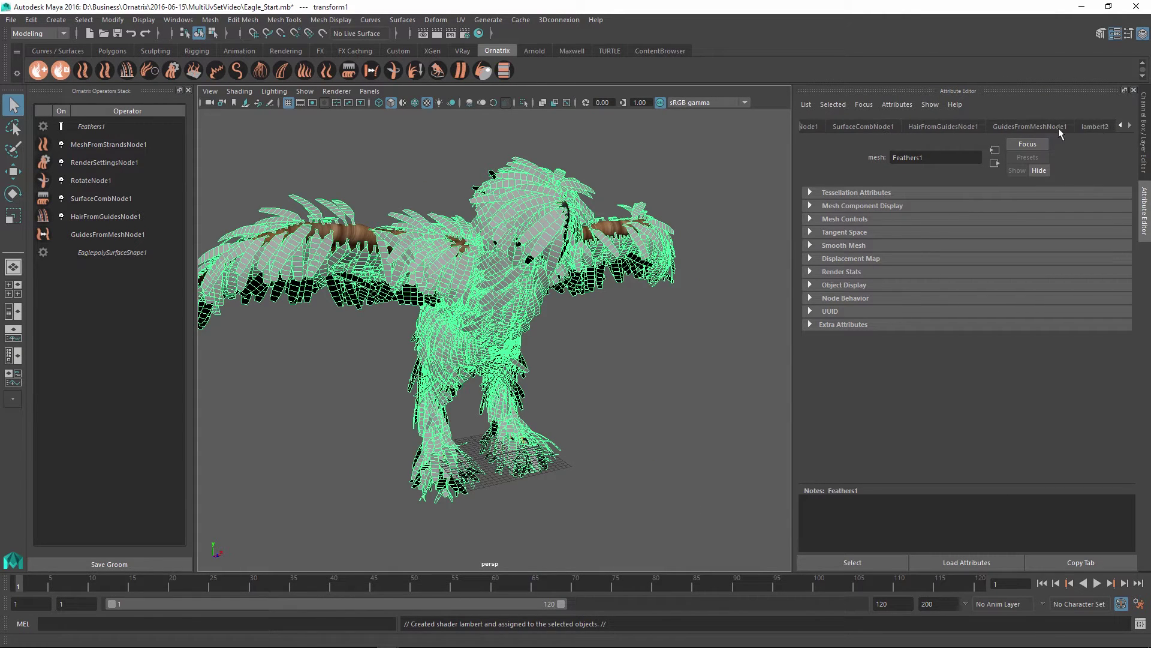
pyautogui.click(1094, 126)
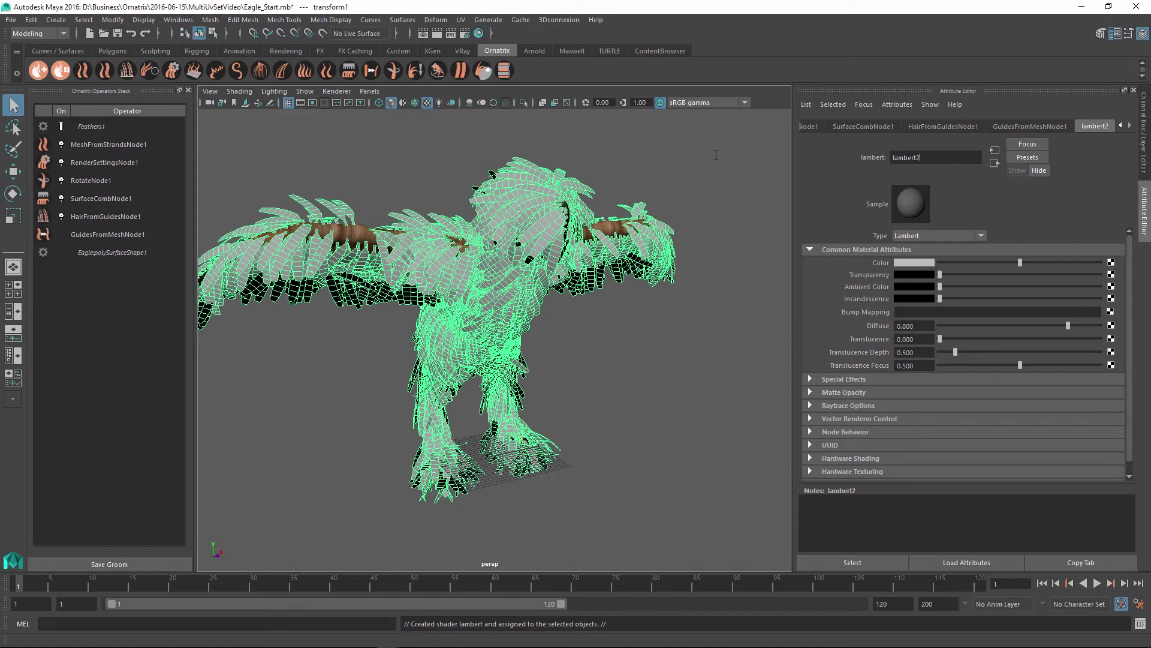
pyautogui.hotkey('ctrl', 'a')
pyautogui.write('FeathersMaterial')
pyautogui.press('Return')
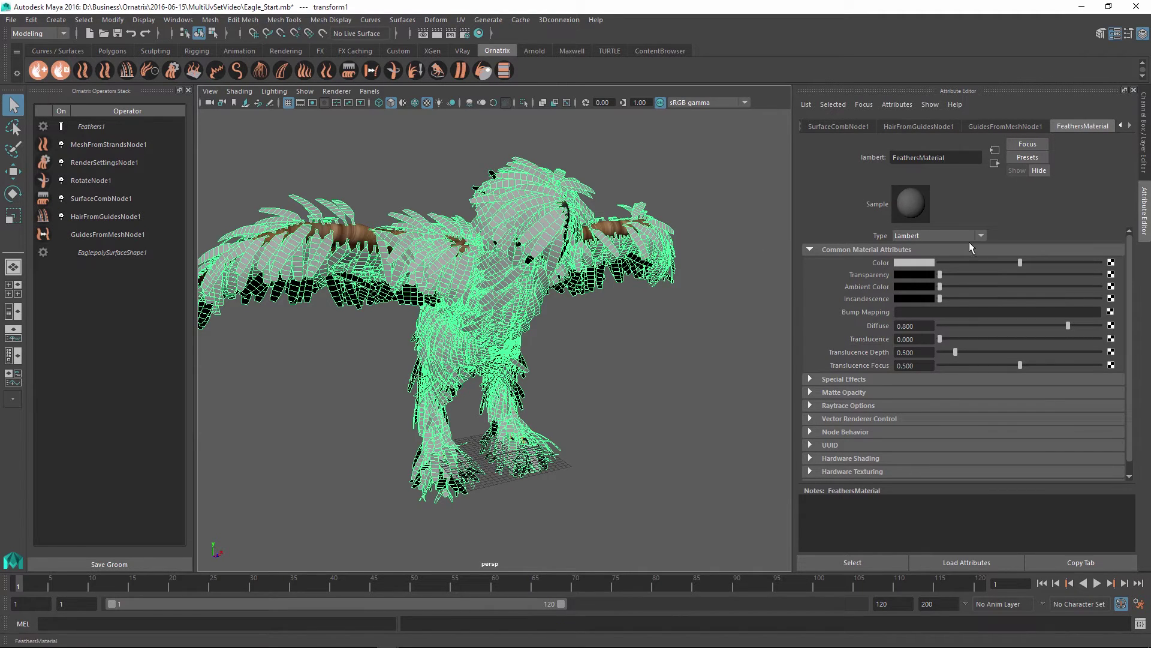
# Connect a new Layered Texture to FeathersMaterial's Color.
pyautogui.click(1111, 262)
pyautogui.moveTo(306, 210); pyautogui.dragTo(312, 357)
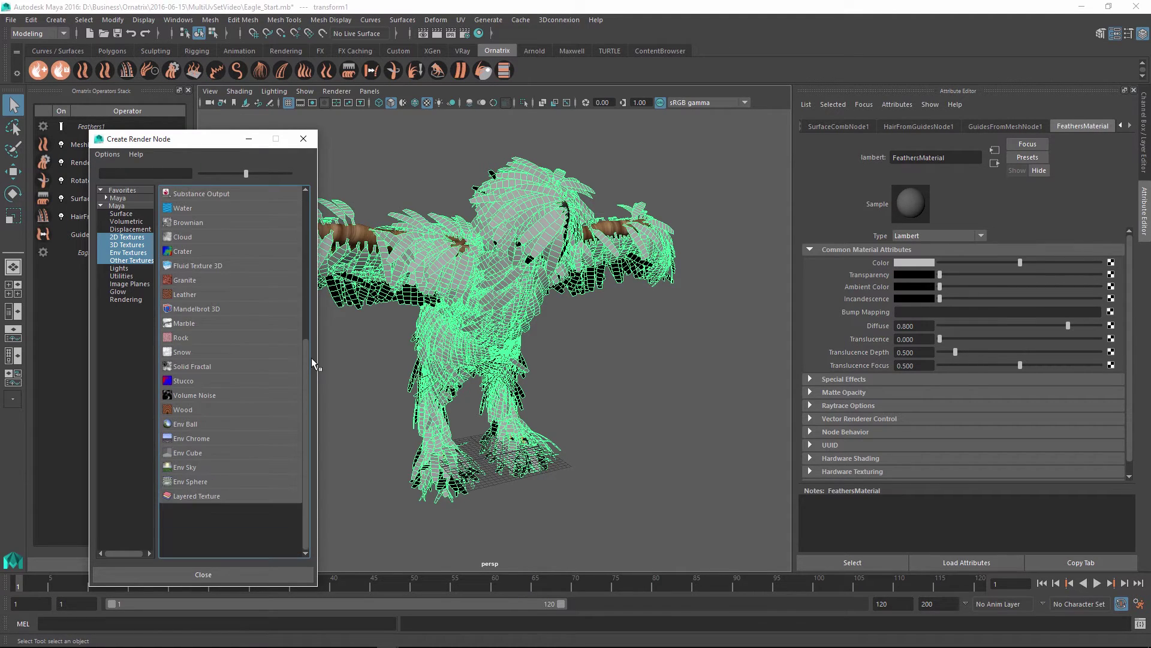
pyautogui.click(195, 495)
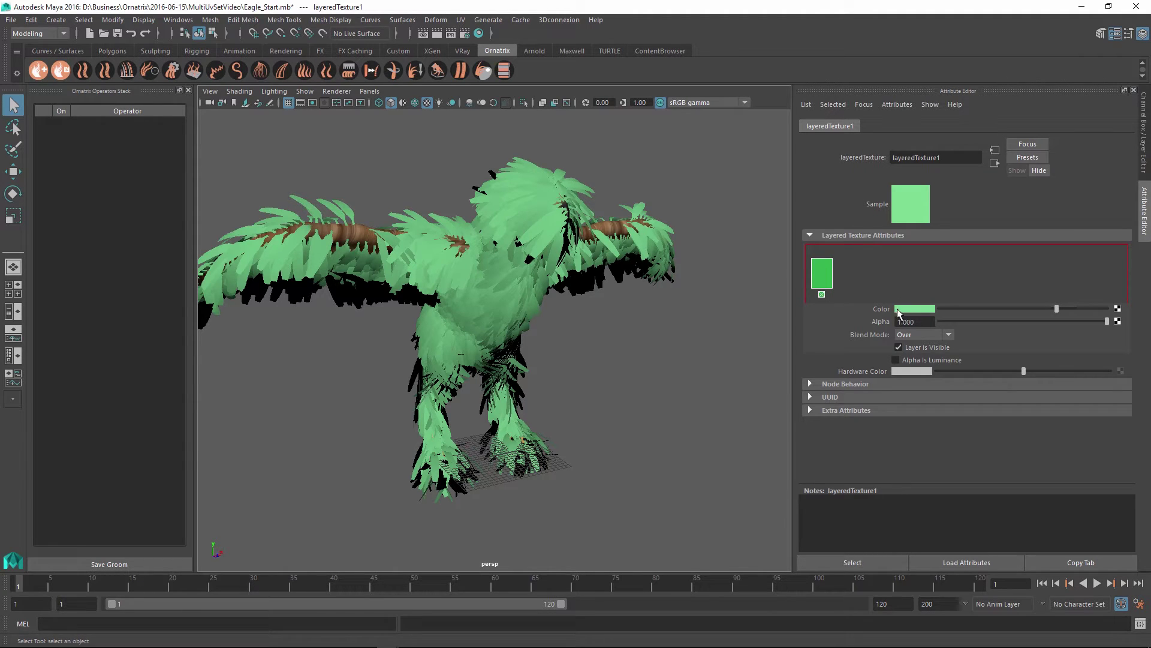
# Map the layer's Color to a File texture loading egel.jpg from the MultiUvSetVideo folder.
pyautogui.click(1117, 308)
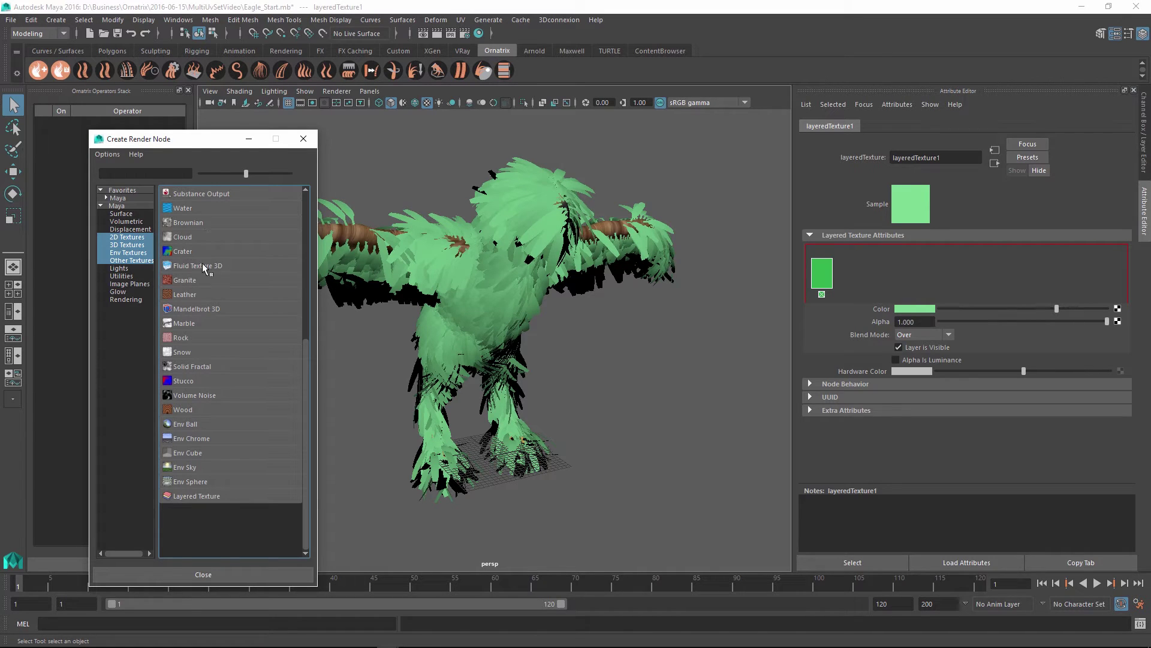
pyautogui.moveTo(305, 368); pyautogui.dragTo(282, 228)
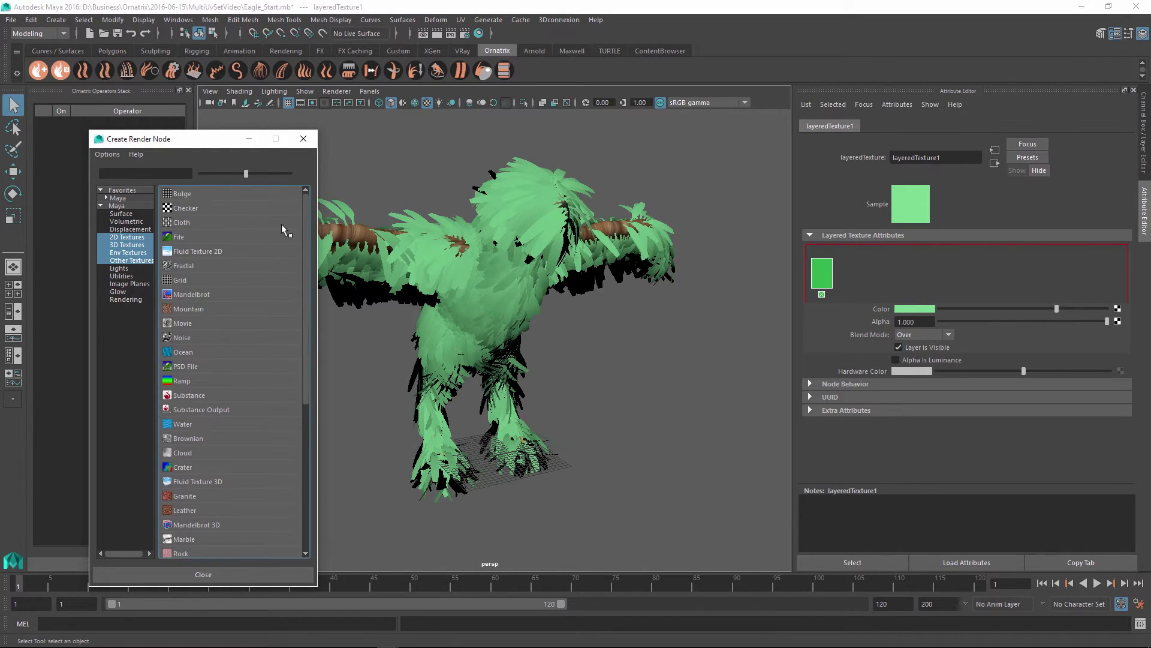
pyautogui.click(180, 236)
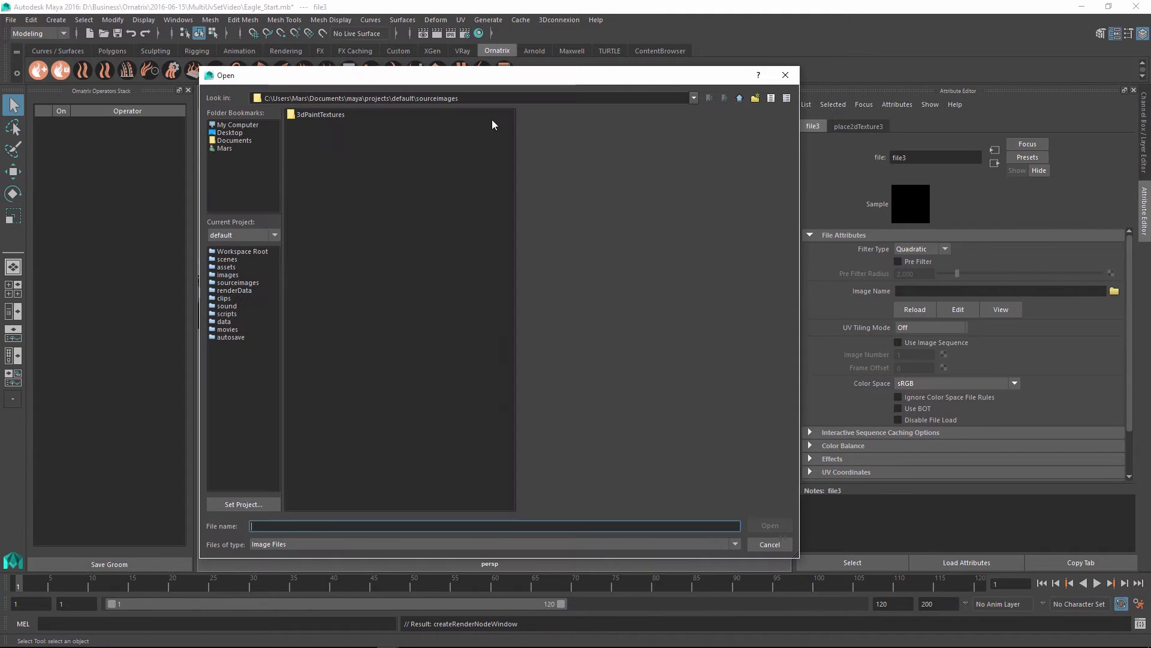
pyautogui.click(694, 97)
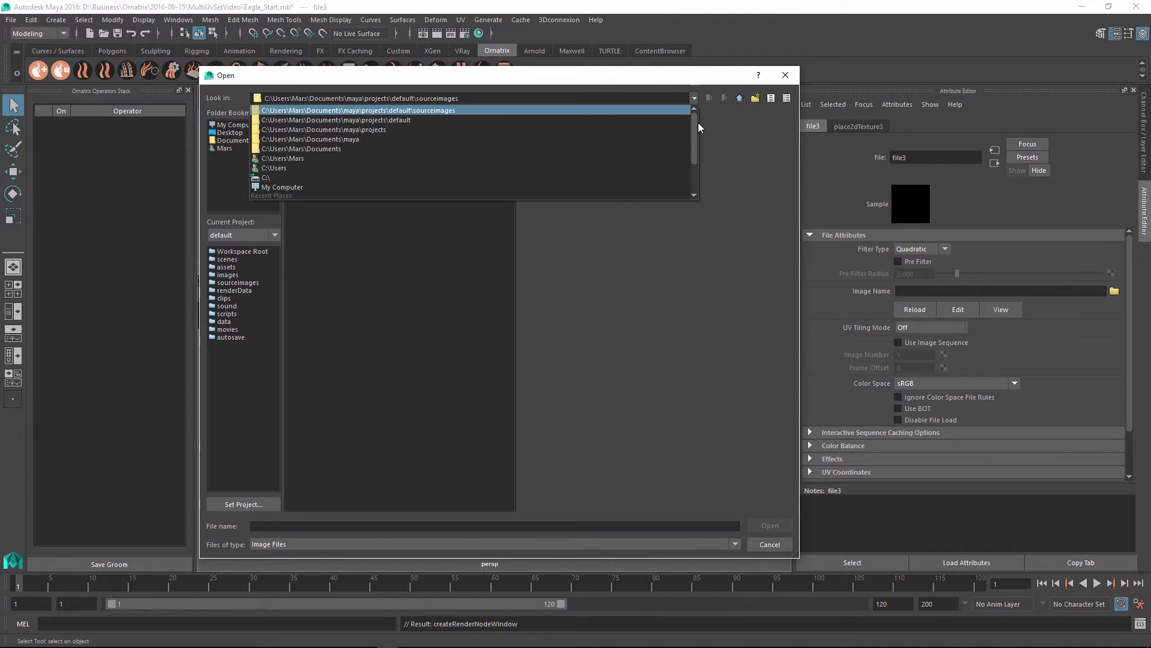
pyautogui.click(696, 123)
pyautogui.click(309, 143)
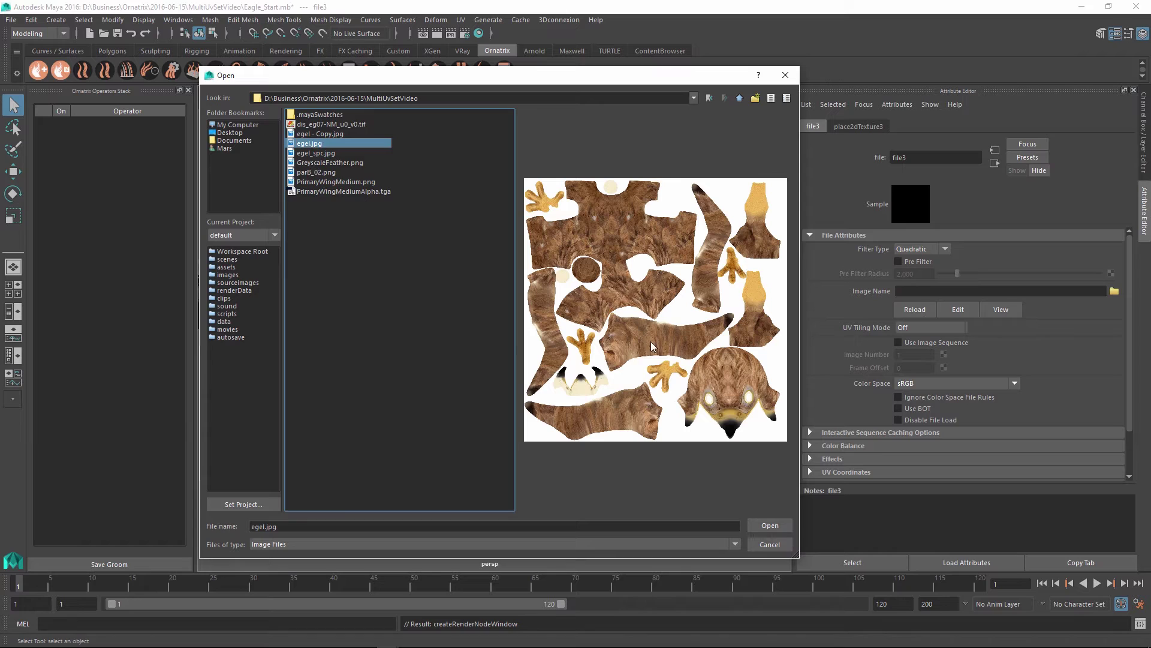
pyautogui.click(770, 526)
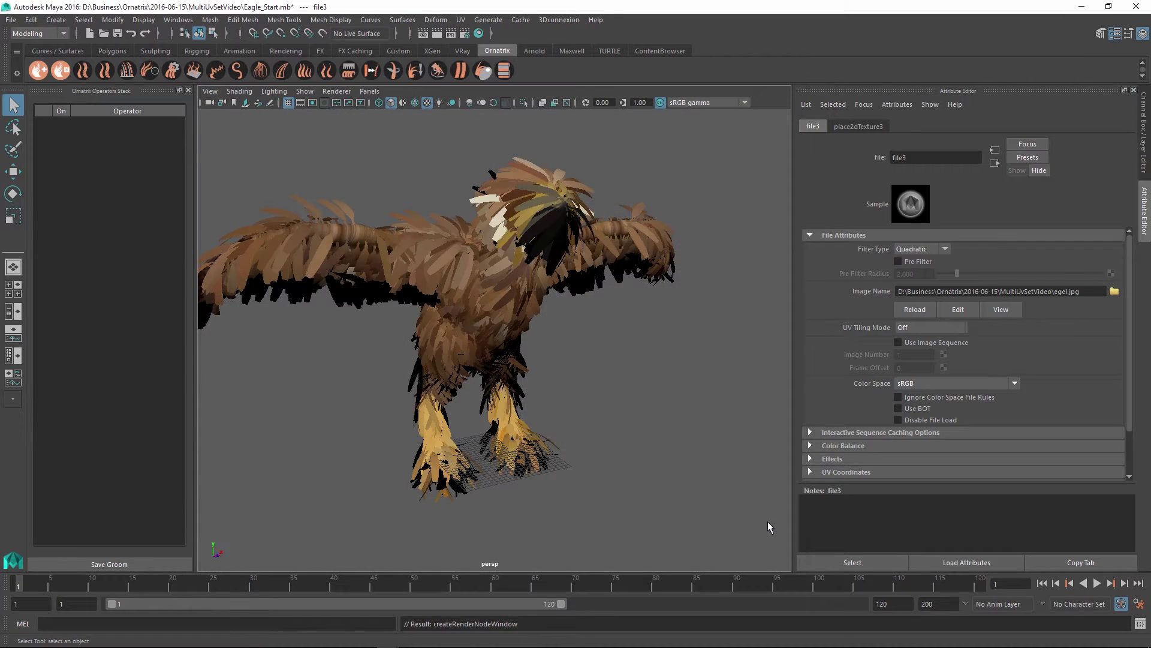
# Orbit and zoom in on the egel.jpg-textured feathers across the eagle's back and wing.
pyautogui.keyDown('alt'); pyautogui.moveTo(566, 288); pyautogui.dragTo(288, 273); pyautogui.keyUp('alt')
pyautogui.scroll(5, 563, 431)
pyautogui.keyDown('alt'); pyautogui.moveTo(565, 396); pyautogui.dragTo(427, 311); pyautogui.keyUp('alt')
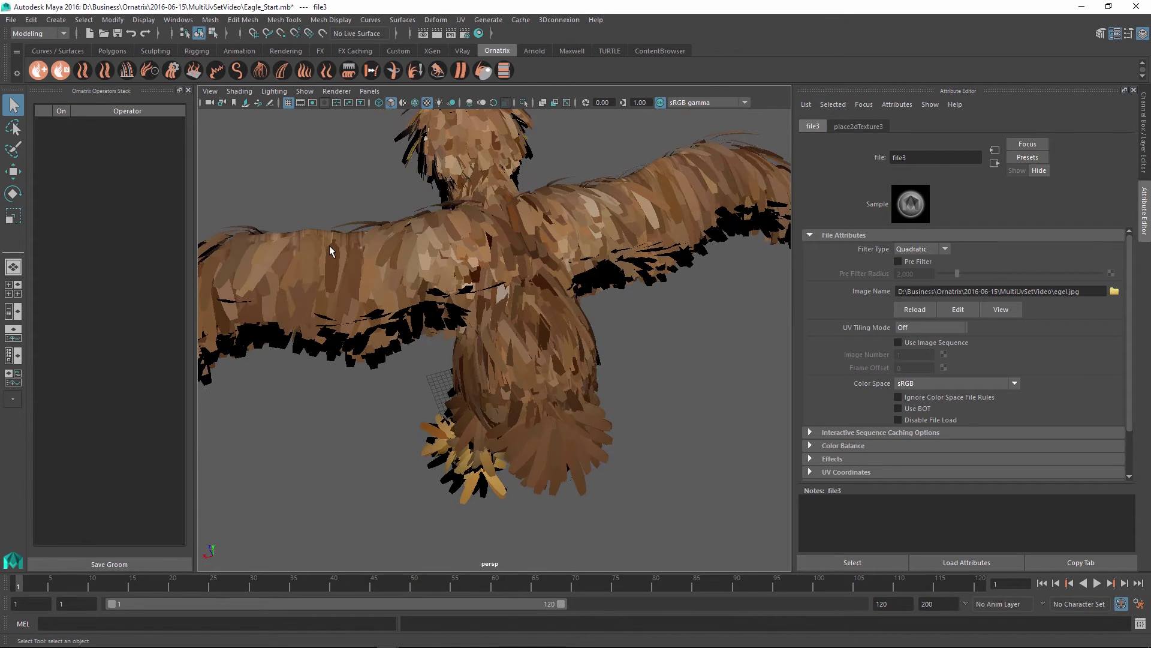
pyautogui.keyDown('alt'); pyautogui.moveTo(331, 250); pyautogui.dragTo(308, 232); pyautogui.keyUp('alt')
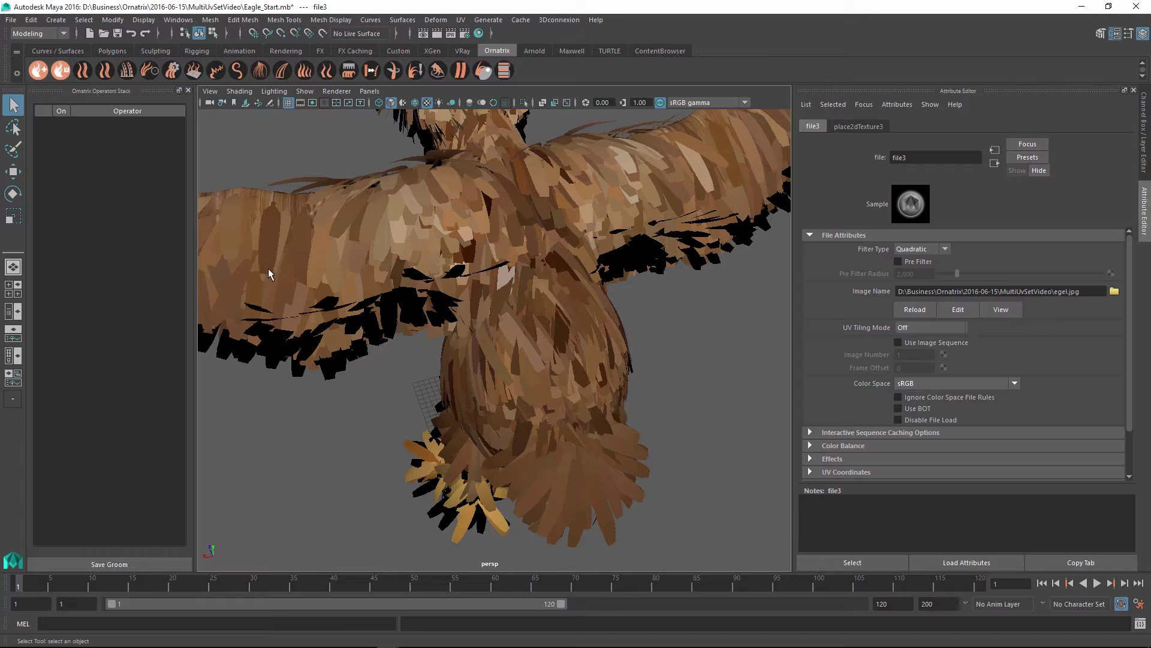
pyautogui.keyDown('alt'); pyautogui.moveTo(275, 228); pyautogui.dragTo(333, 247); pyautogui.keyUp('alt')
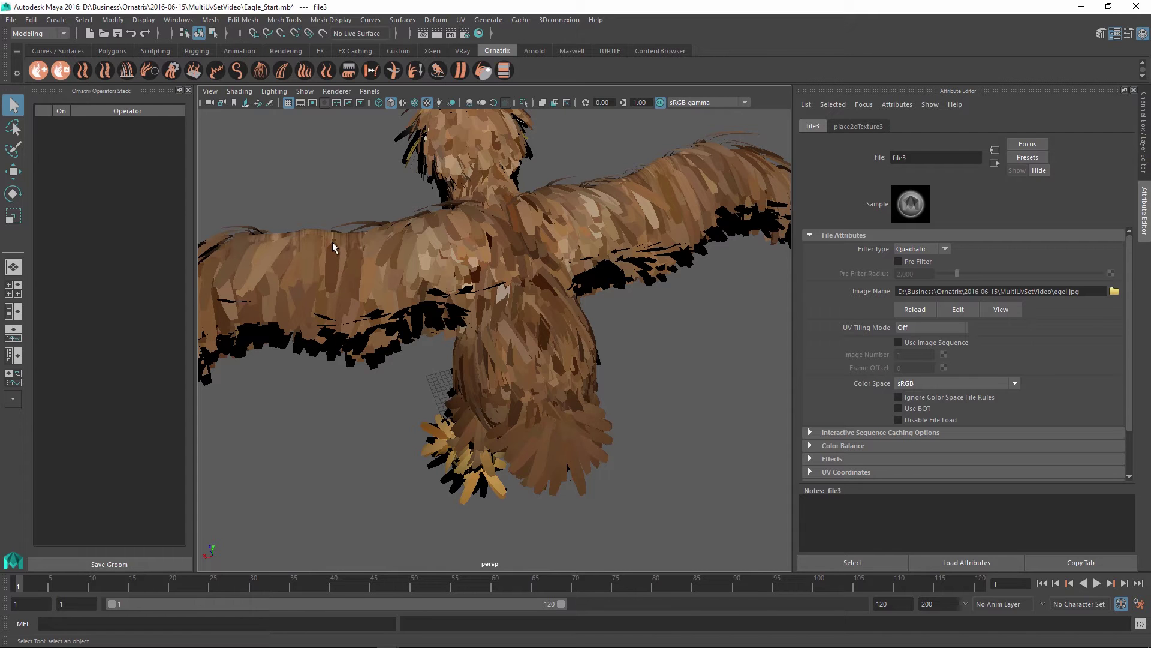
pyautogui.scroll(3, 300, 267)
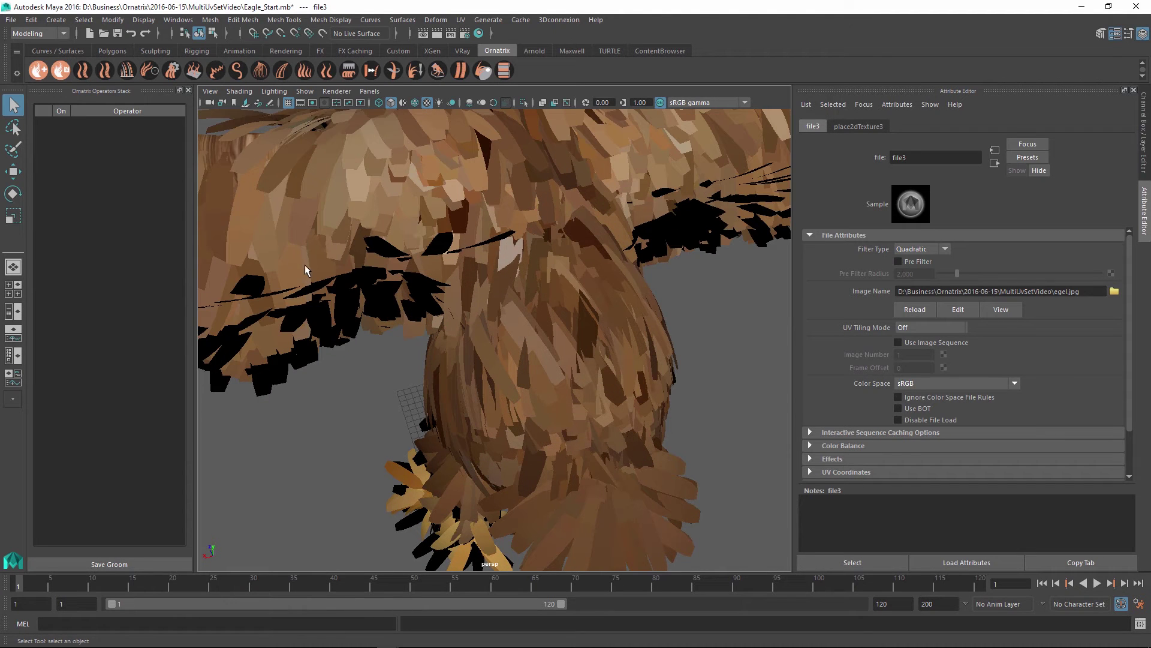
pyautogui.keyDown('alt'); pyautogui.moveTo(305, 265); pyautogui.dragTo(435, 292, button='right'); pyautogui.keyUp('alt')
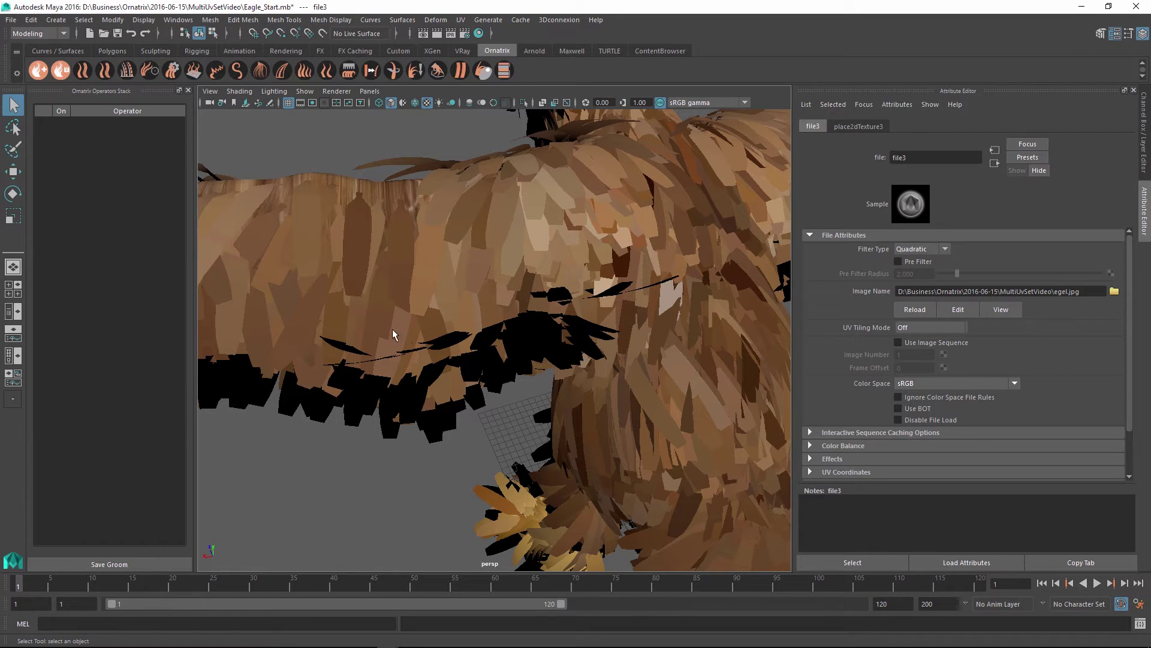
# Select the feather mesh and show MeshFromStrandsNode1's settings in the Attribute Editor.
pyautogui.click(459, 233)
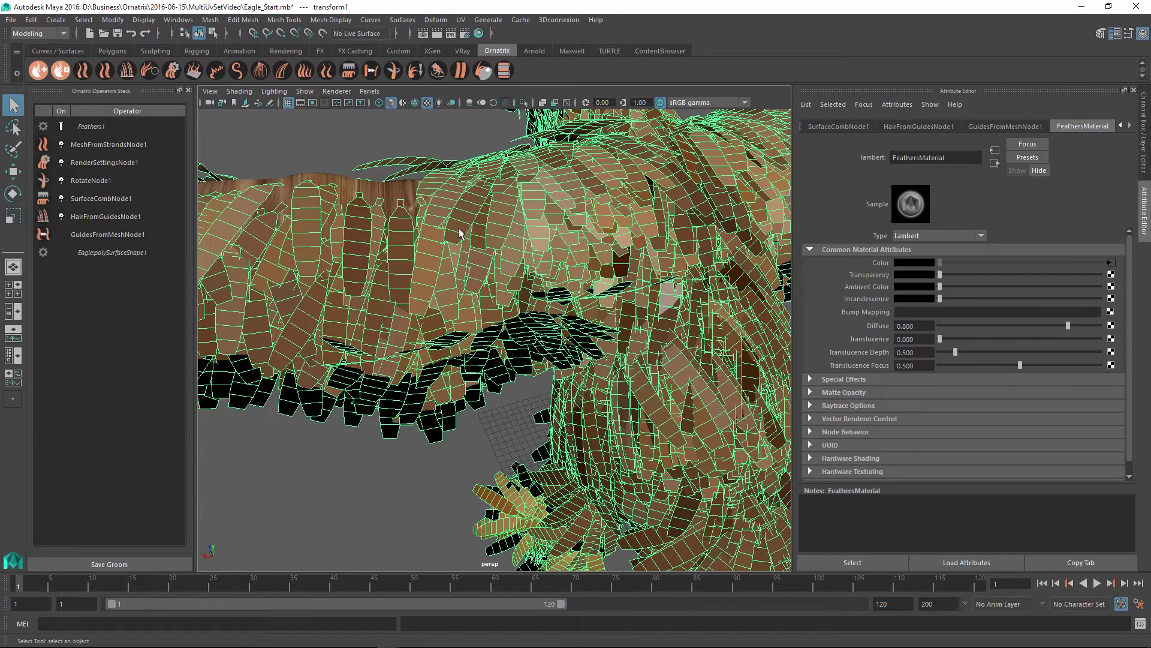
pyautogui.click(109, 146)
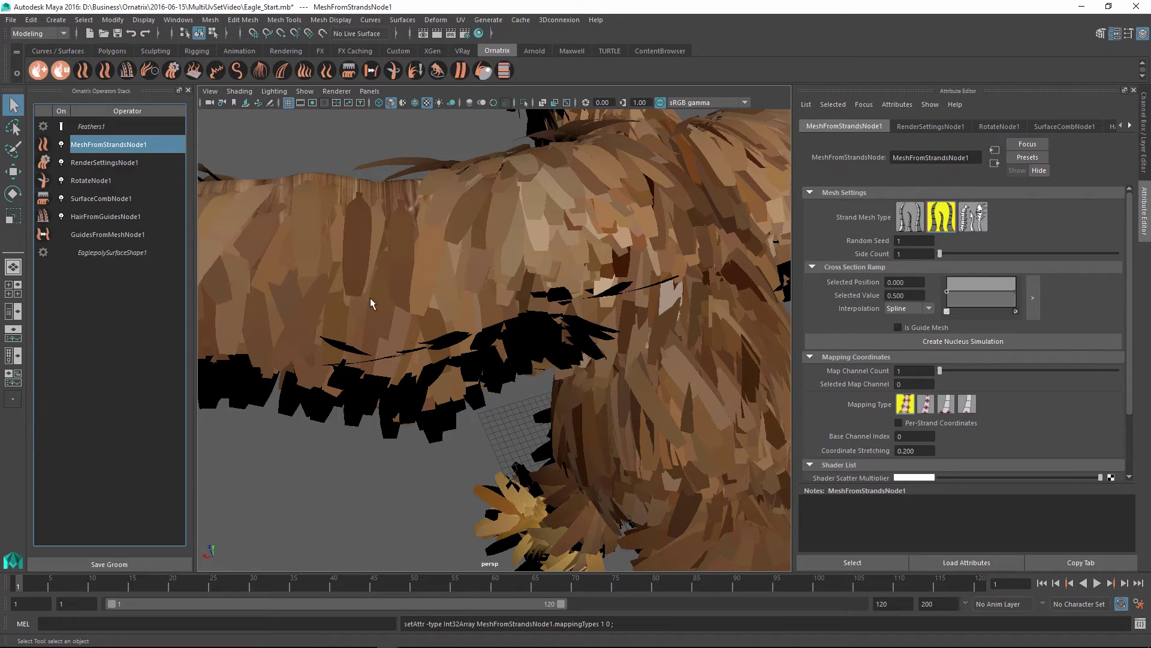
# Set Map Channel Count to 2 and enable Per-Strand Coordinates on the second channel.
pyautogui.click(905, 370)
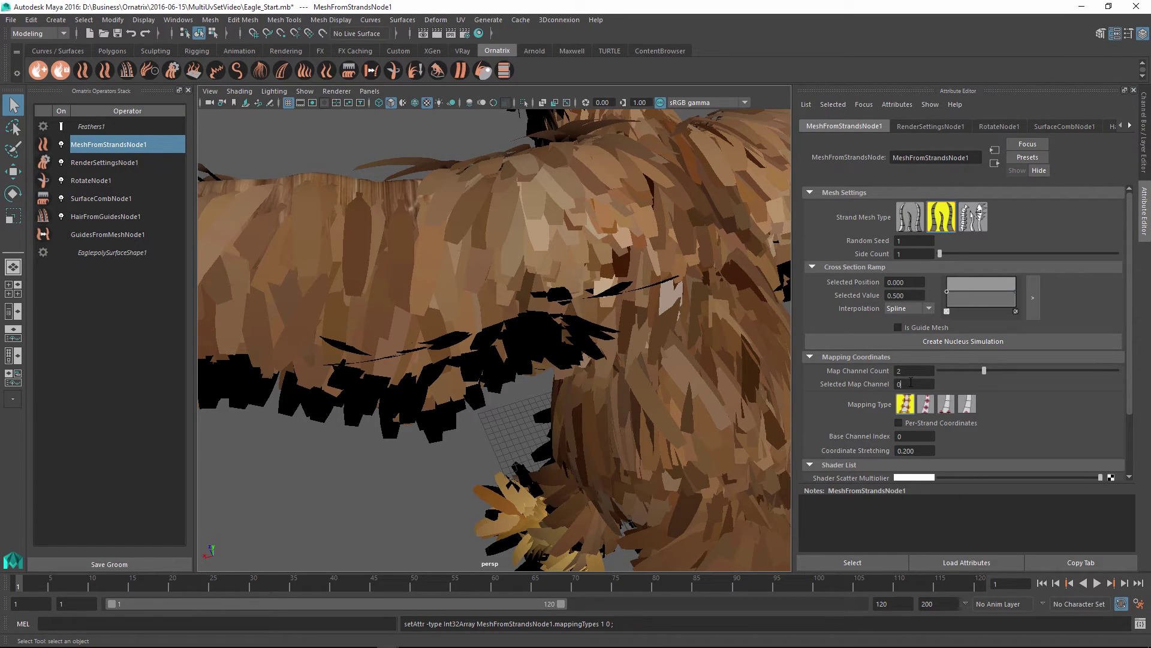
pyautogui.click(897, 383)
pyautogui.click(910, 426)
pyautogui.click(1119, 128)
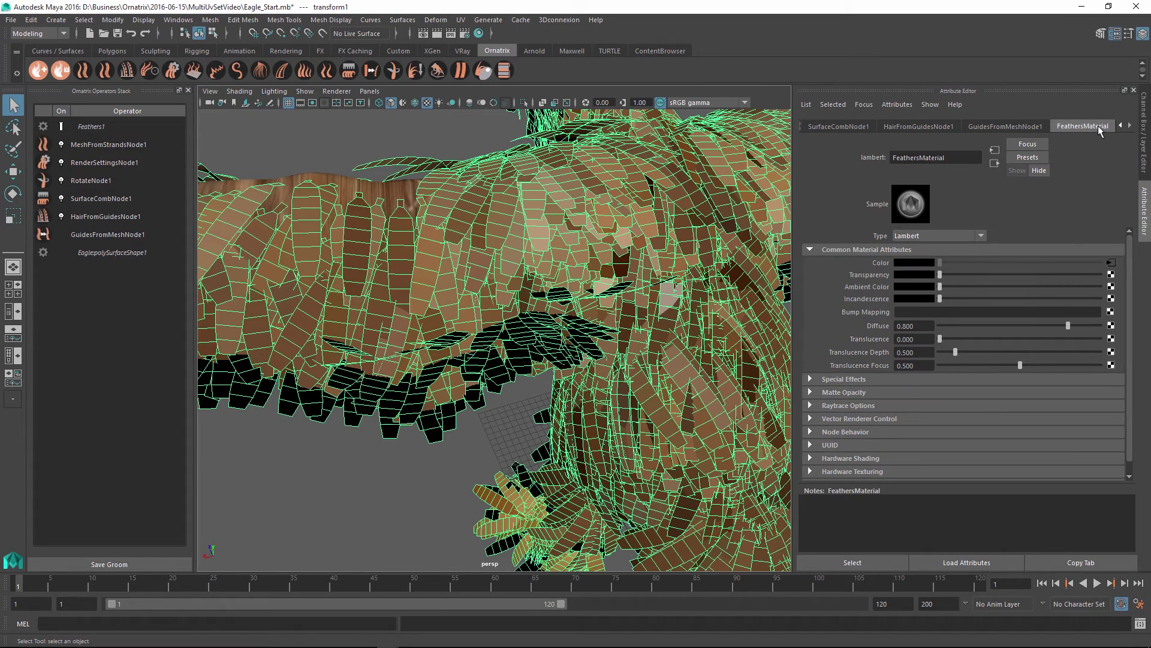
# Add a second layer to layeredTexture1 whose Color is a File texture loading PrimaryWingMedium.png.
pyautogui.click(1111, 262)
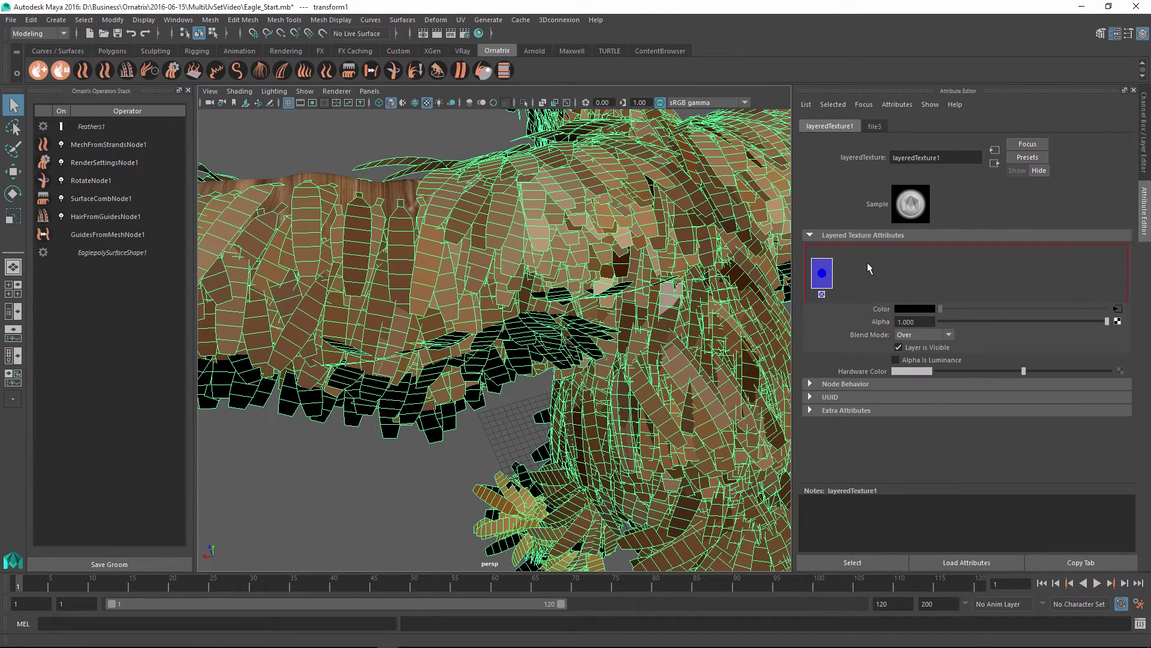
pyautogui.click(849, 278)
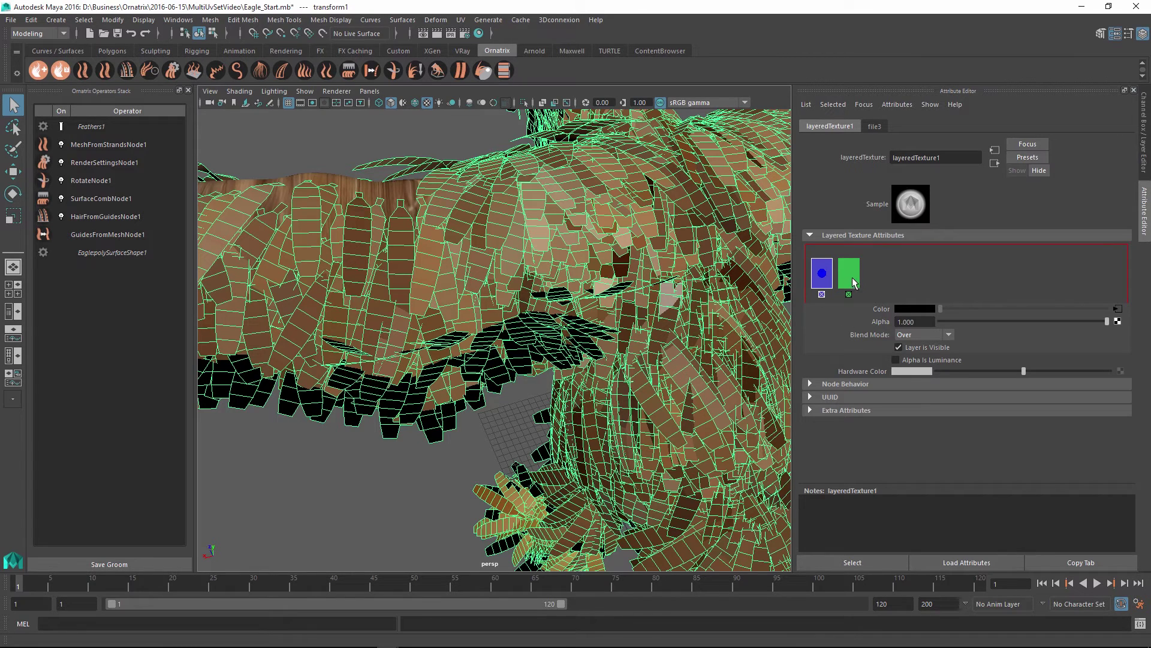
pyautogui.click(854, 282)
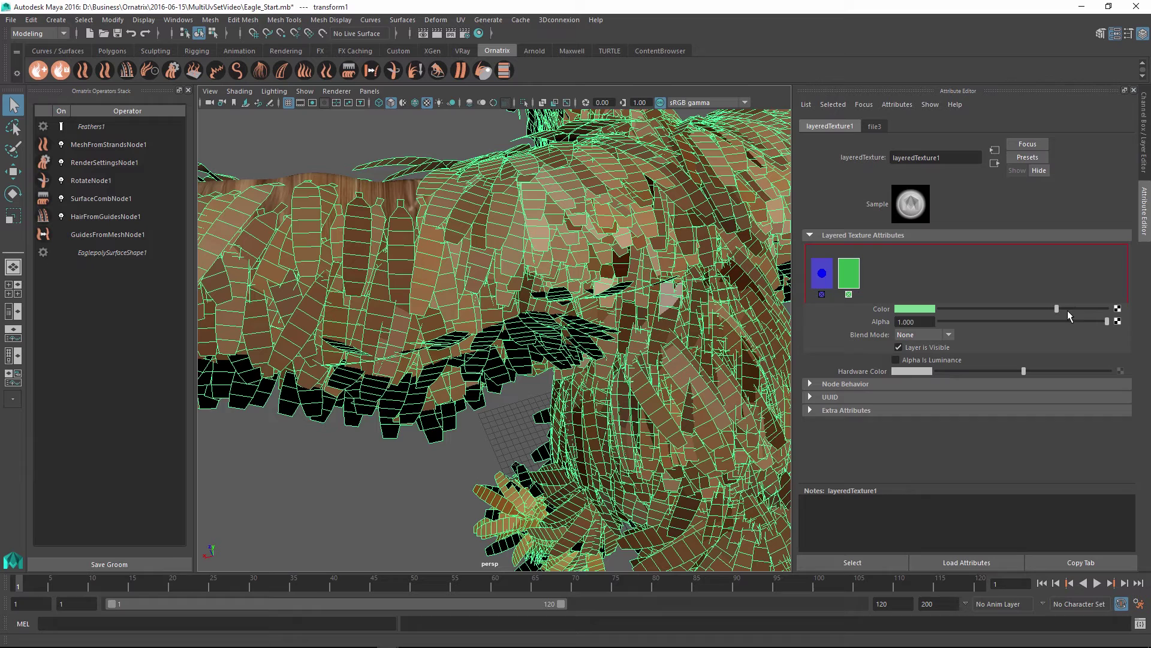
pyautogui.click(1118, 308)
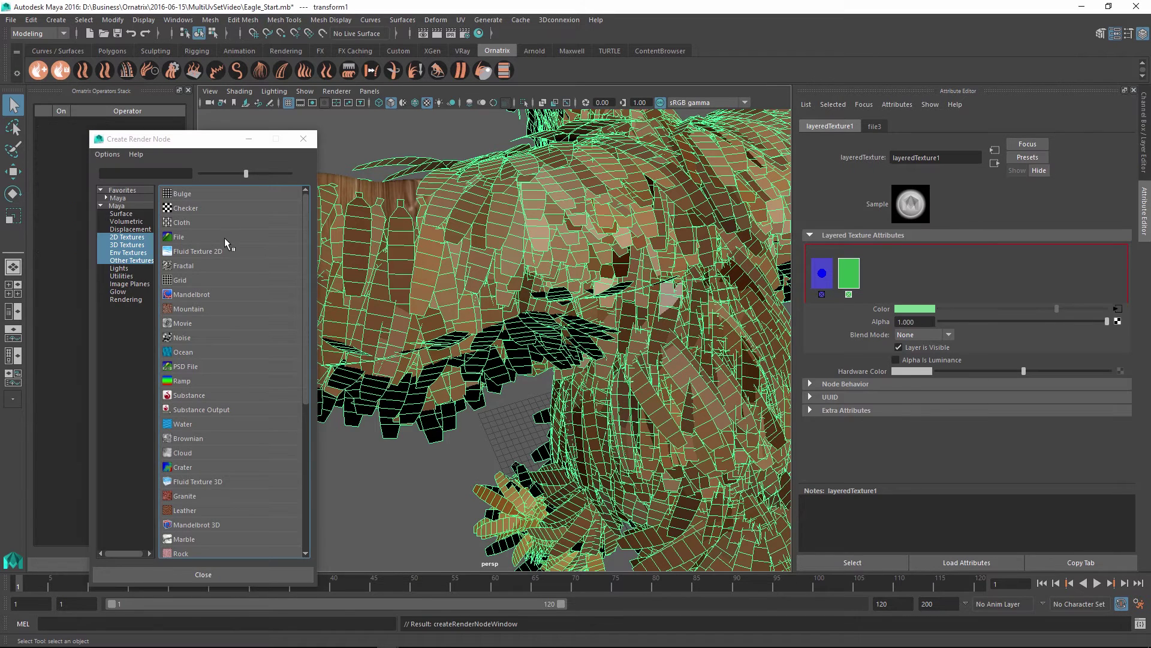
pyautogui.click(225, 239)
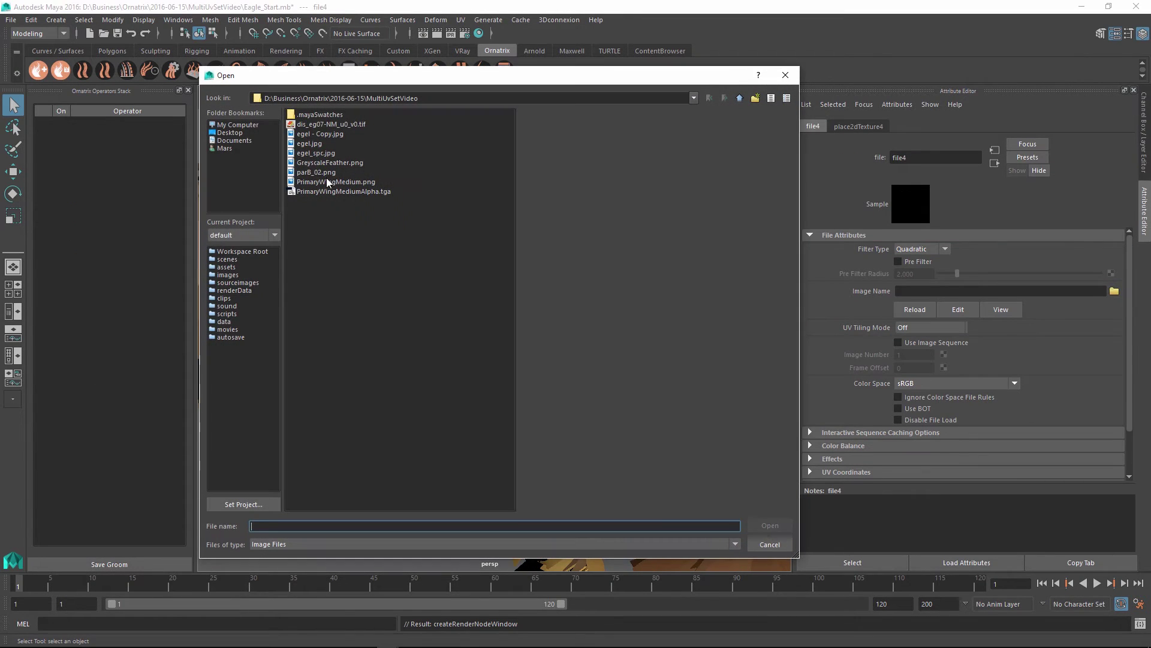
pyautogui.click(318, 184)
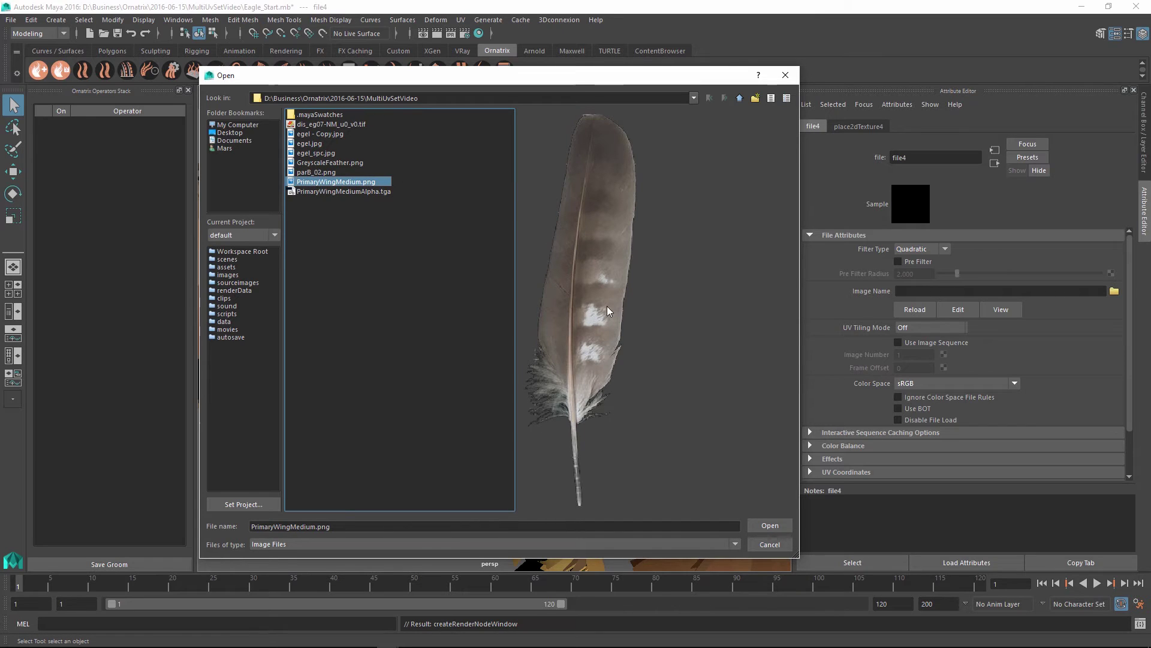
pyautogui.doubleClick(345, 184)
pyautogui.doubleClick(918, 158)
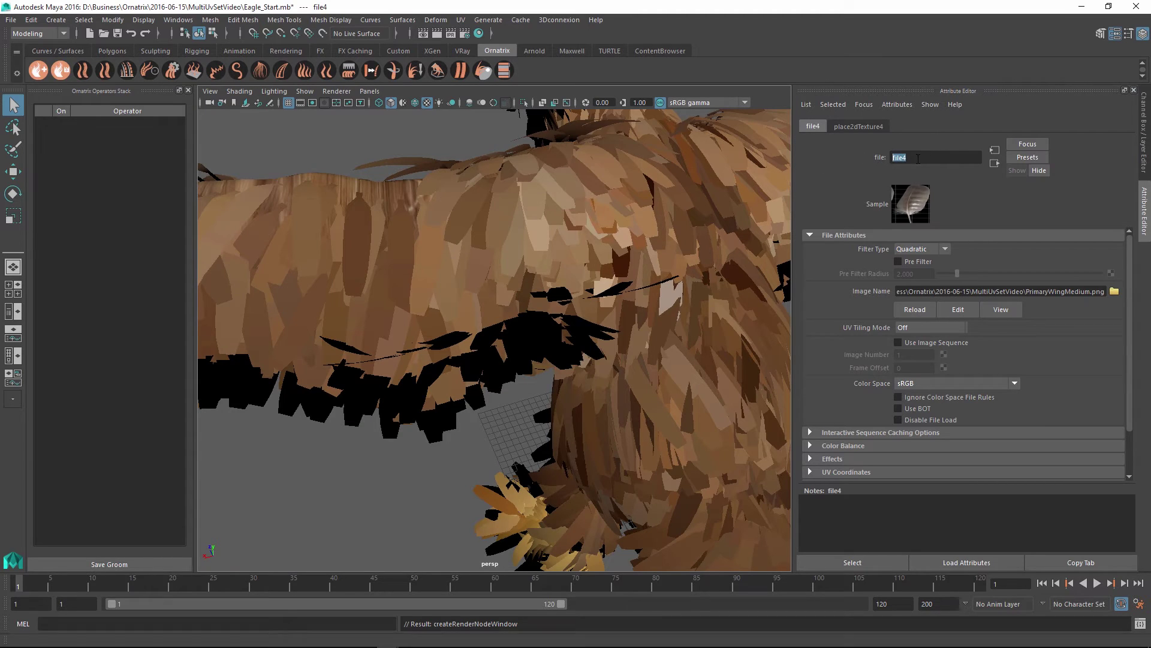
# Rename the textures FeathreTexture, LayeredFeathreTexture and SurfaceVariationTexture.
pyautogui.write('FeathreTexture')
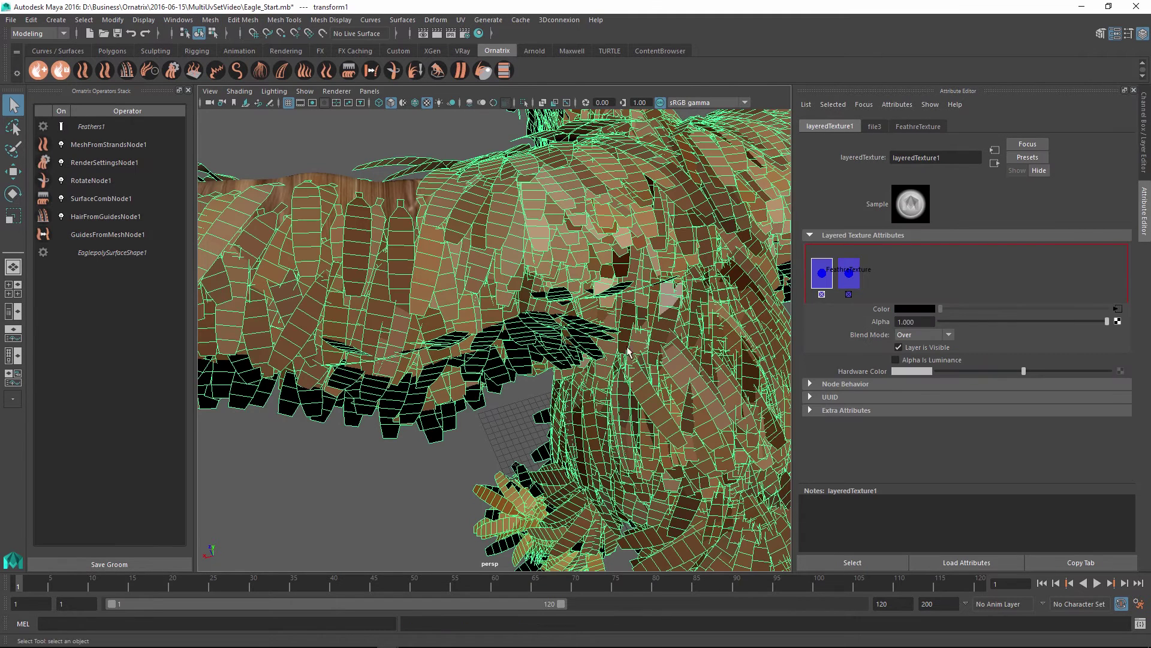
pyautogui.click(956, 159)
pyautogui.write('LayeredFeathreTexture')
pyautogui.click(1119, 309)
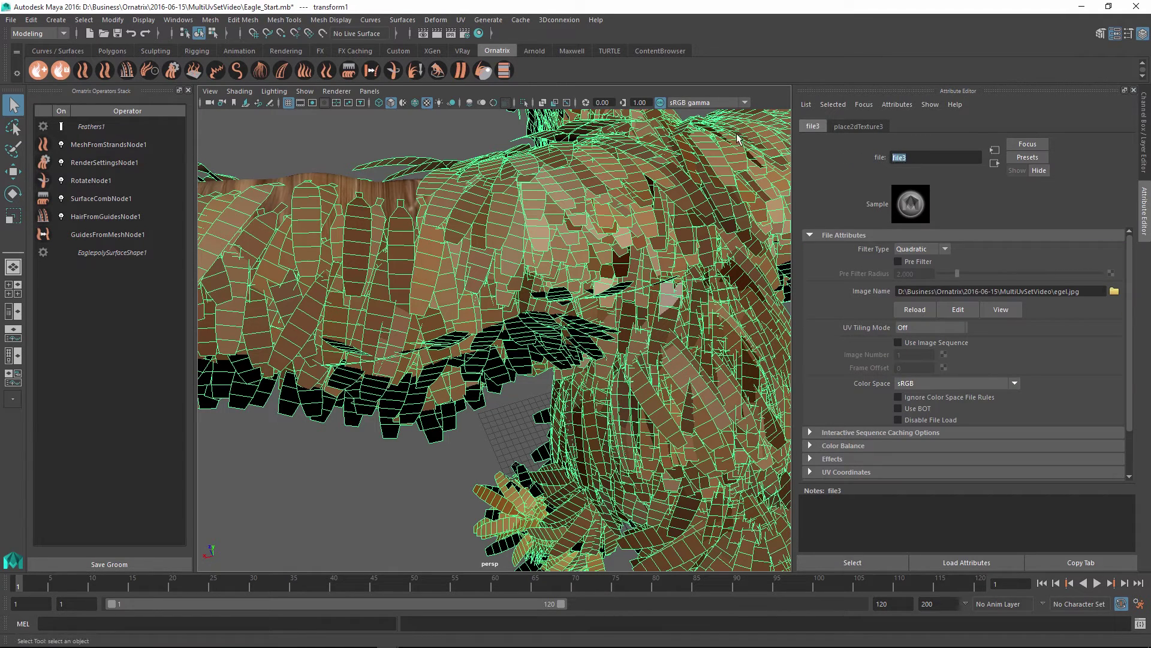
pyautogui.write('SurfaceVariationtexture')
pyautogui.press('Return')
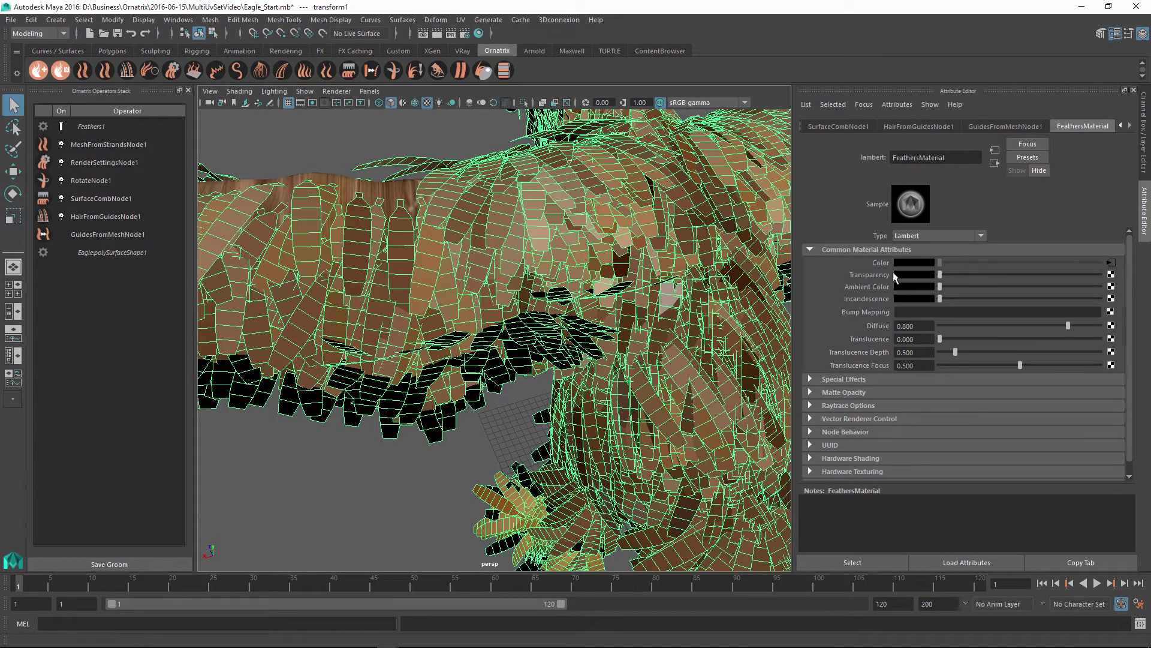
# Lower the selected layer's Alpha in layeredTexture1 to 0.482.
pyautogui.click(1111, 262)
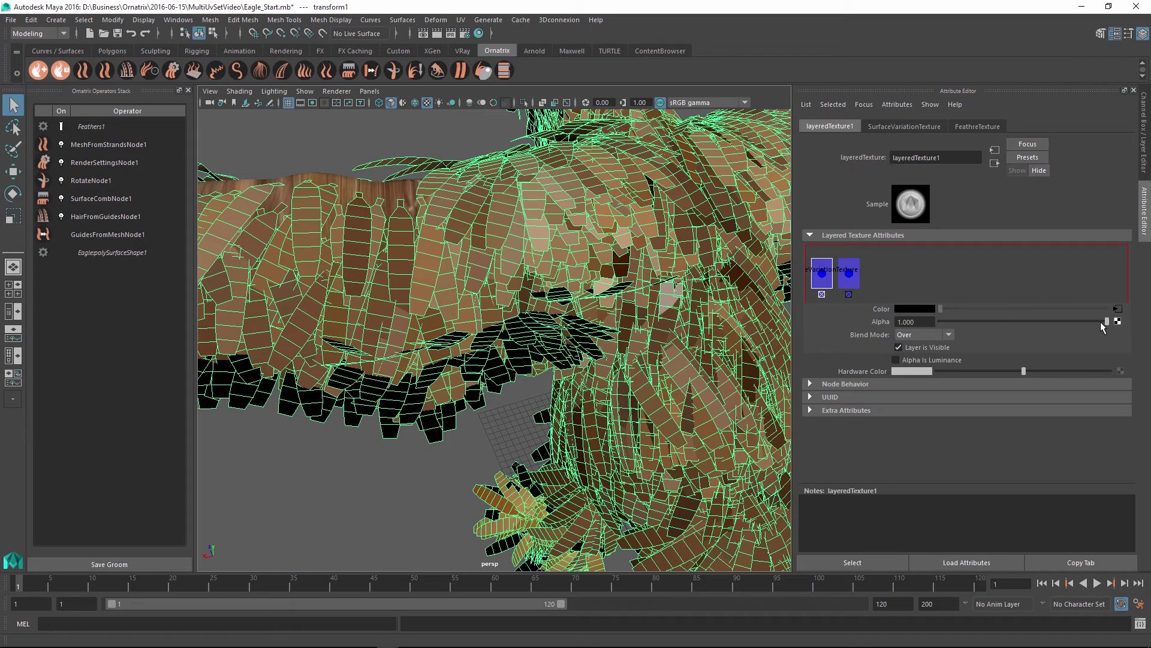
pyautogui.moveTo(1107, 321); pyautogui.dragTo(1019, 335)
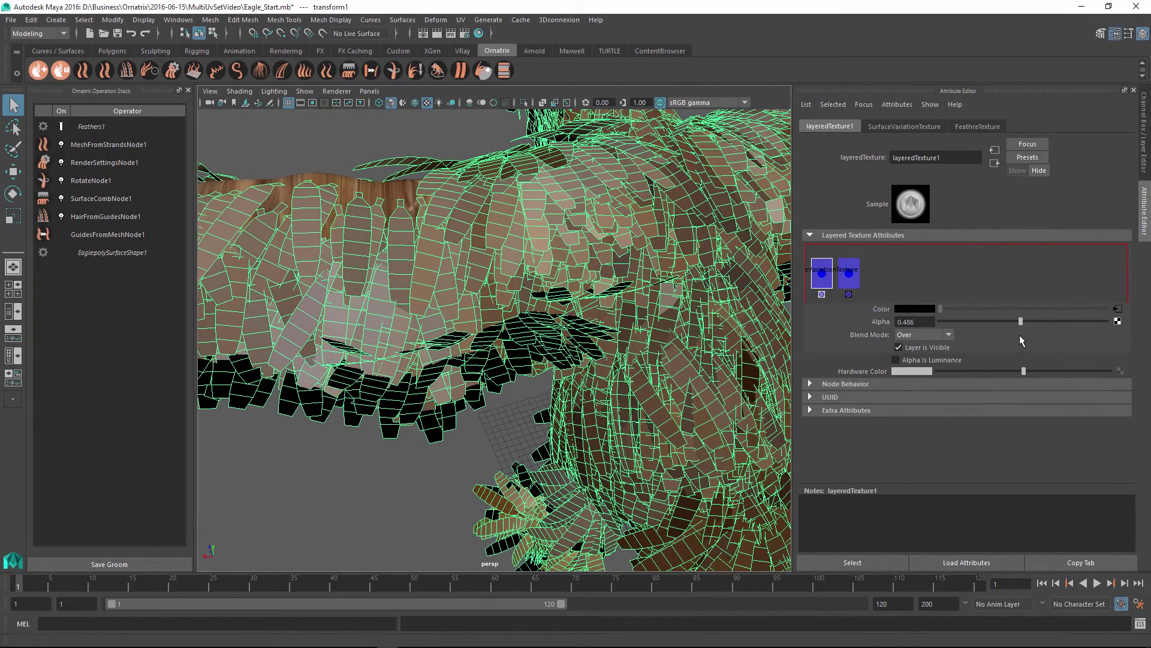
pyautogui.scroll(-3, 664, 291)
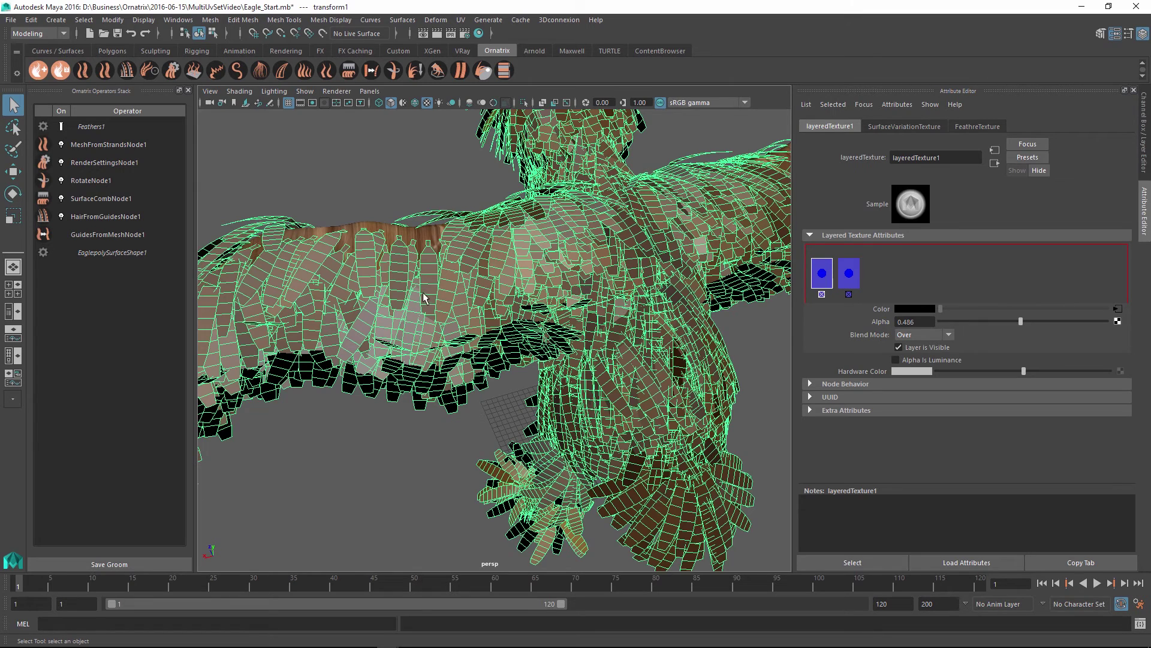
pyautogui.moveTo(1015, 319)
pyautogui.mouseDown()
pyautogui.moveTo(907, 324)
pyautogui.moveTo(1037, 338)
pyautogui.mouseUp()
pyautogui.moveTo(1024, 323); pyautogui.dragTo(1020, 323)
# In UV-centric UV linking, link FeathreTexture to the feathers' map2 UV set.
pyautogui.click(170, 27)
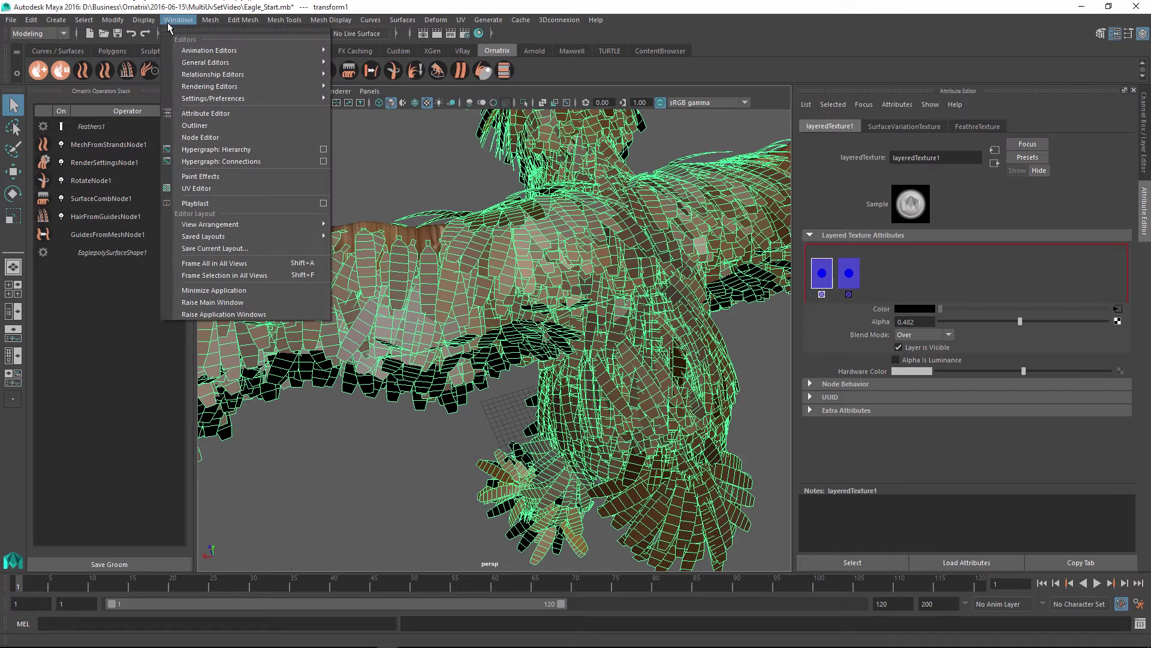
pyautogui.moveTo(210, 86)
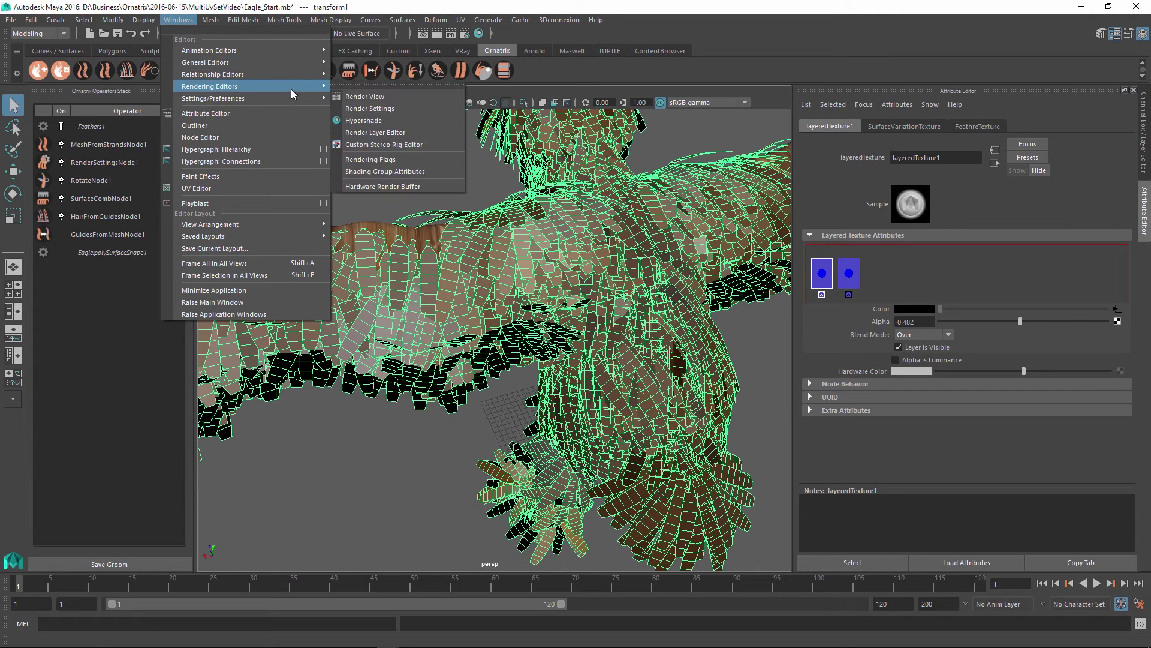
pyautogui.moveTo(270, 75)
pyautogui.moveTo(388, 230)
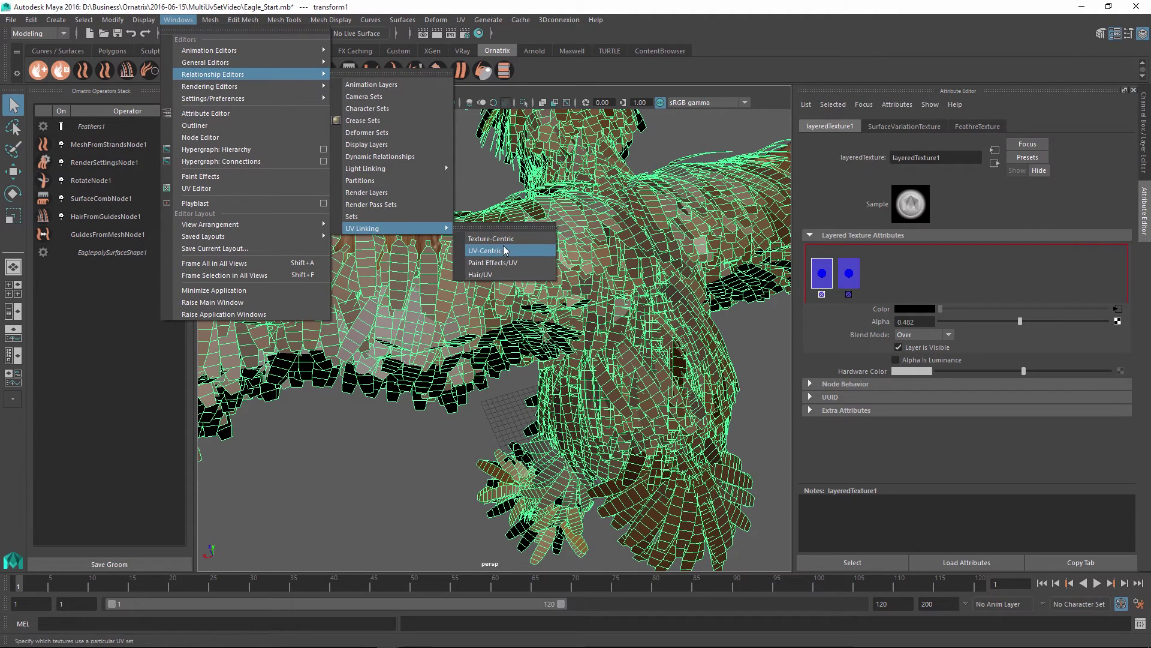
pyautogui.click(474, 251)
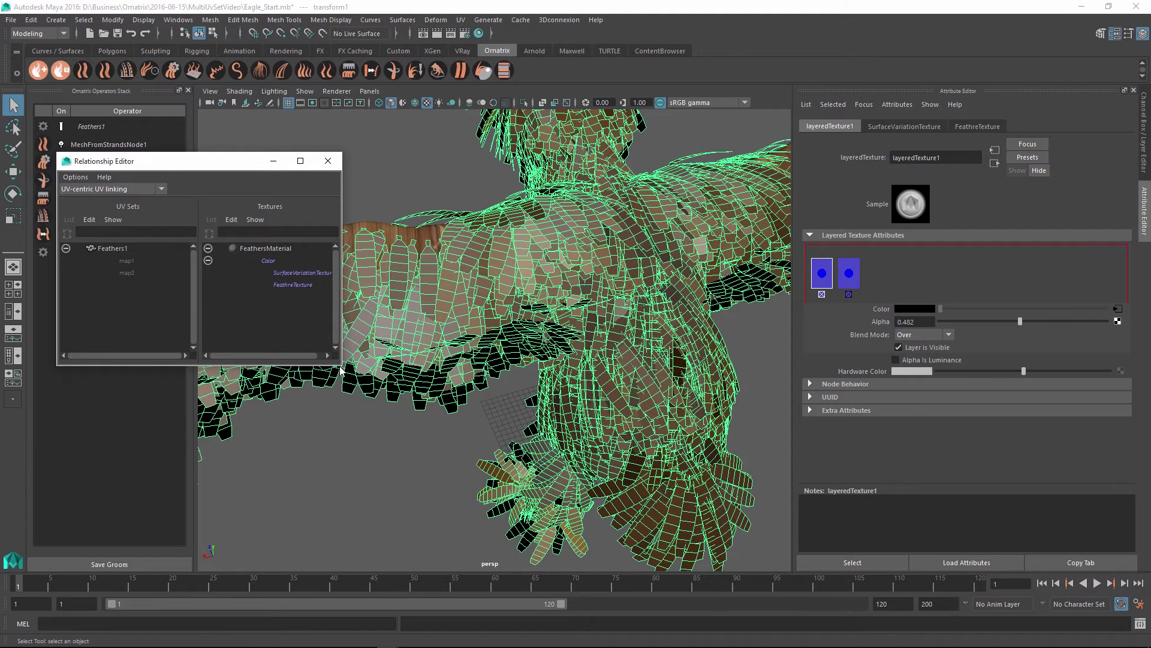
pyautogui.moveTo(341, 364); pyautogui.dragTo(380, 373)
pyautogui.click(120, 261)
pyautogui.moveTo(116, 269); pyautogui.dragTo(128, 265, button='middle')
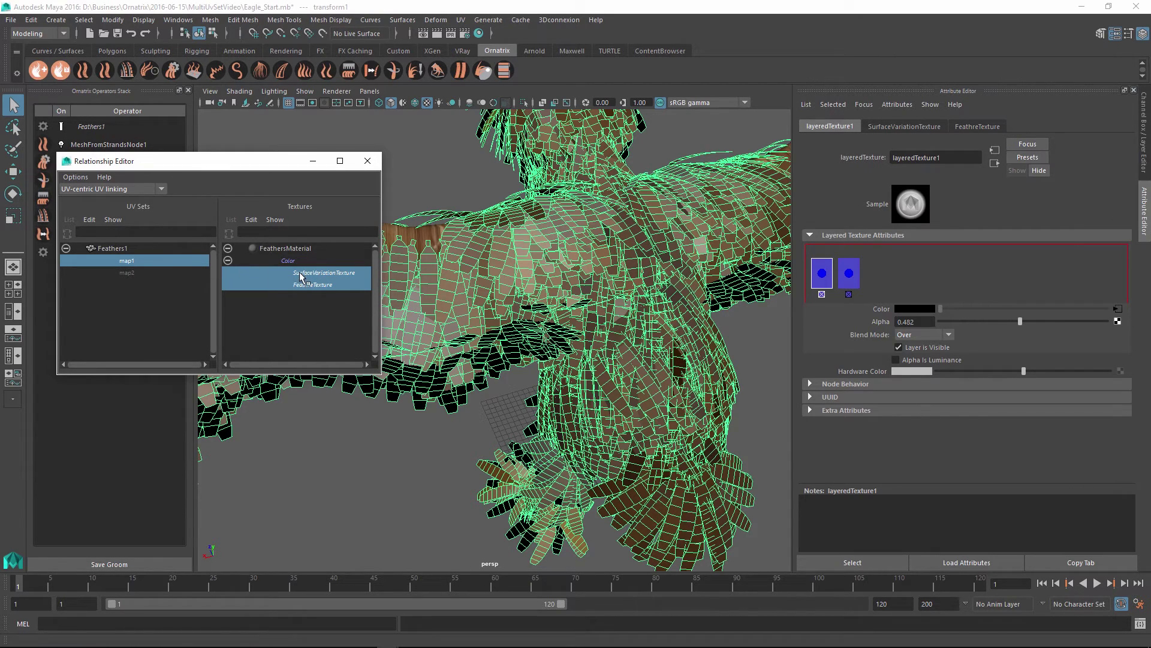
pyautogui.moveTo(301, 276); pyautogui.dragTo(318, 283, button='middle')
pyautogui.moveTo(140, 272); pyautogui.dragTo(135, 272, button='middle')
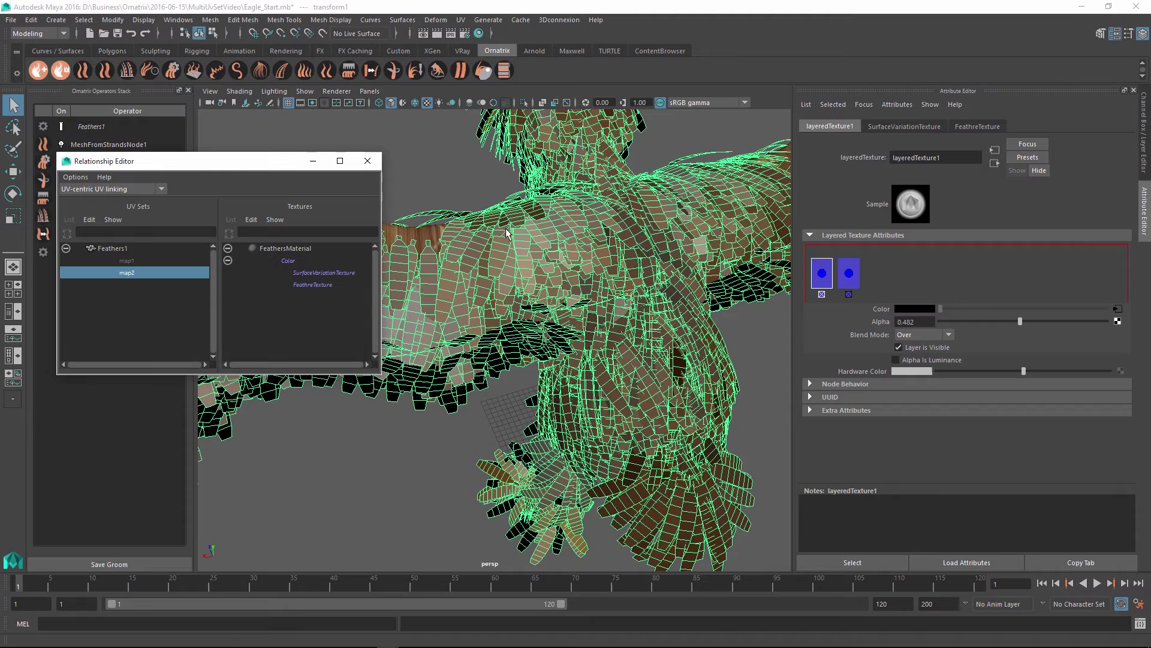
pyautogui.click(315, 286)
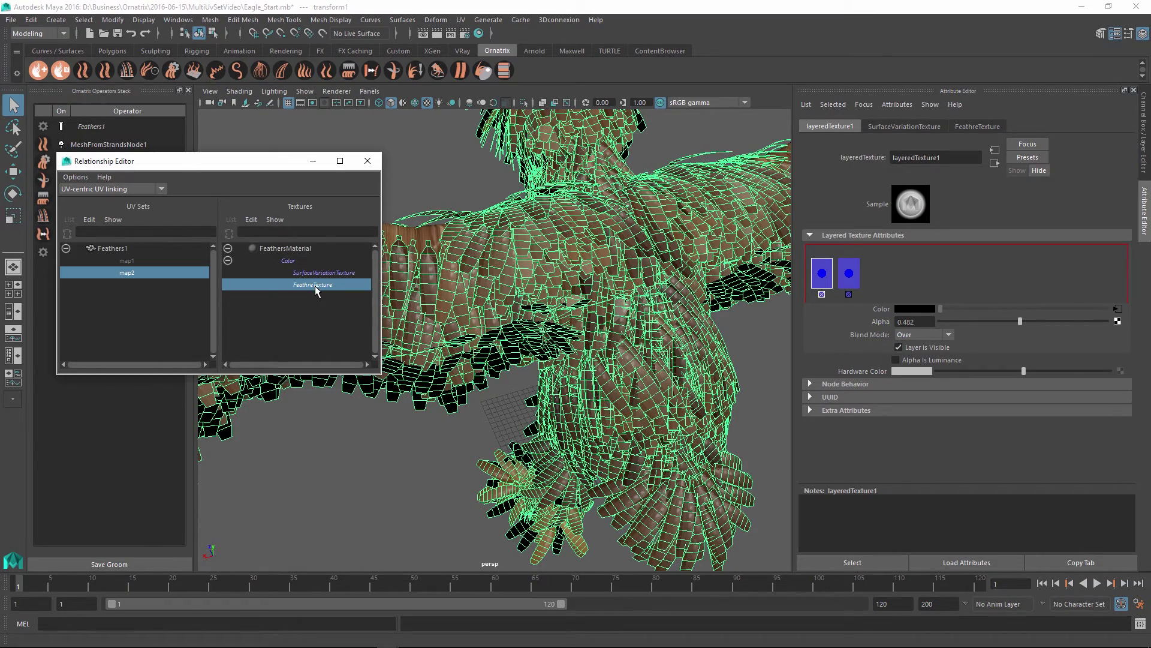
# Zoom in on the per-feather texture and adjust the layer alpha to 0.435.
pyautogui.keyDown('alt'); pyautogui.moveTo(423, 236); pyautogui.dragTo(471, 282); pyautogui.keyUp('alt')
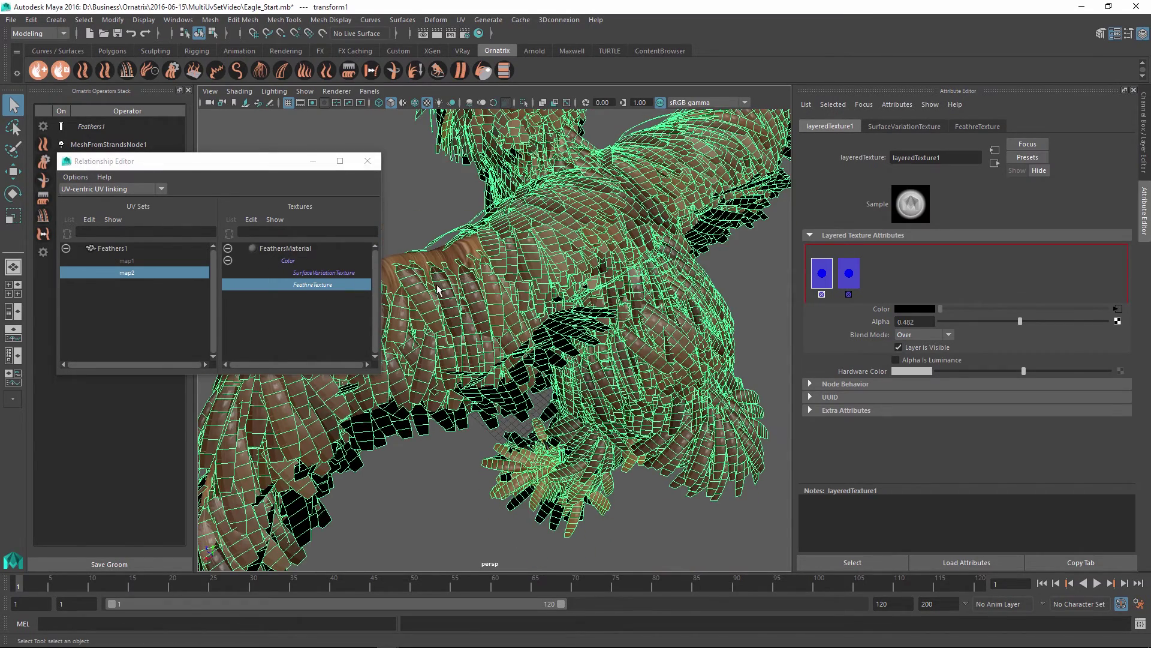
pyautogui.scroll(3, 438, 291)
pyautogui.scroll(3, 438, 291)
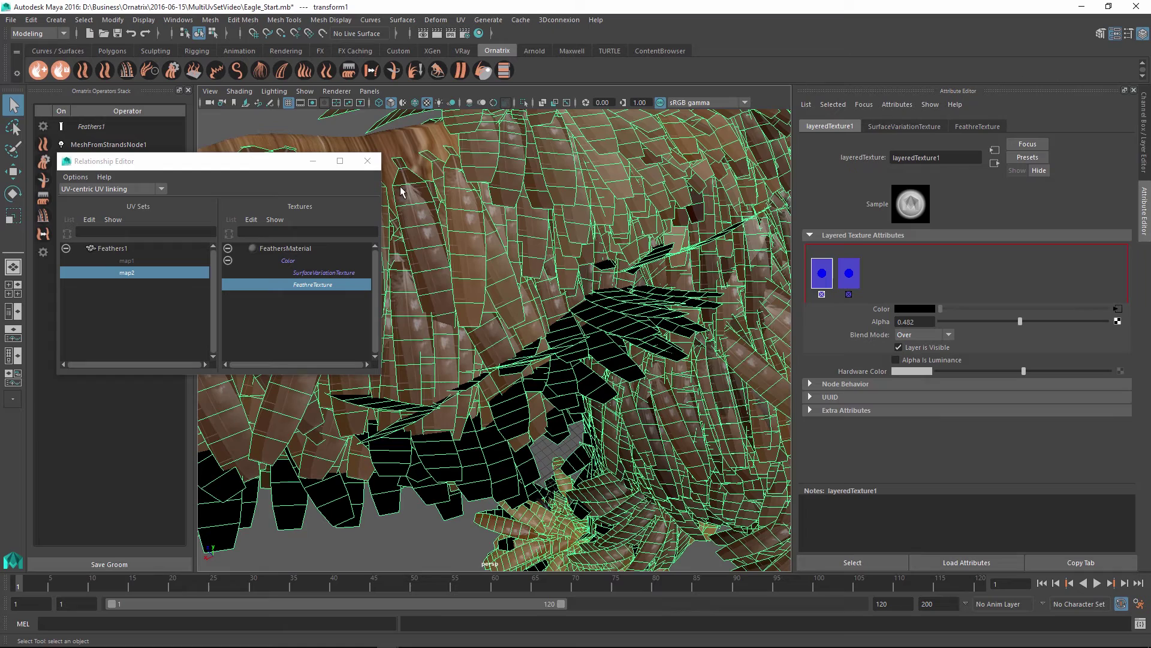
pyautogui.moveTo(1020, 322)
pyautogui.mouseDown()
pyautogui.moveTo(1110, 322)
pyautogui.moveTo(981, 322)
pyautogui.moveTo(1013, 327)
pyautogui.mouseUp()
# Set the layeredTexture1 feather layer to Multiply blend mode at alpha 1.0.
pyautogui.click(368, 161)
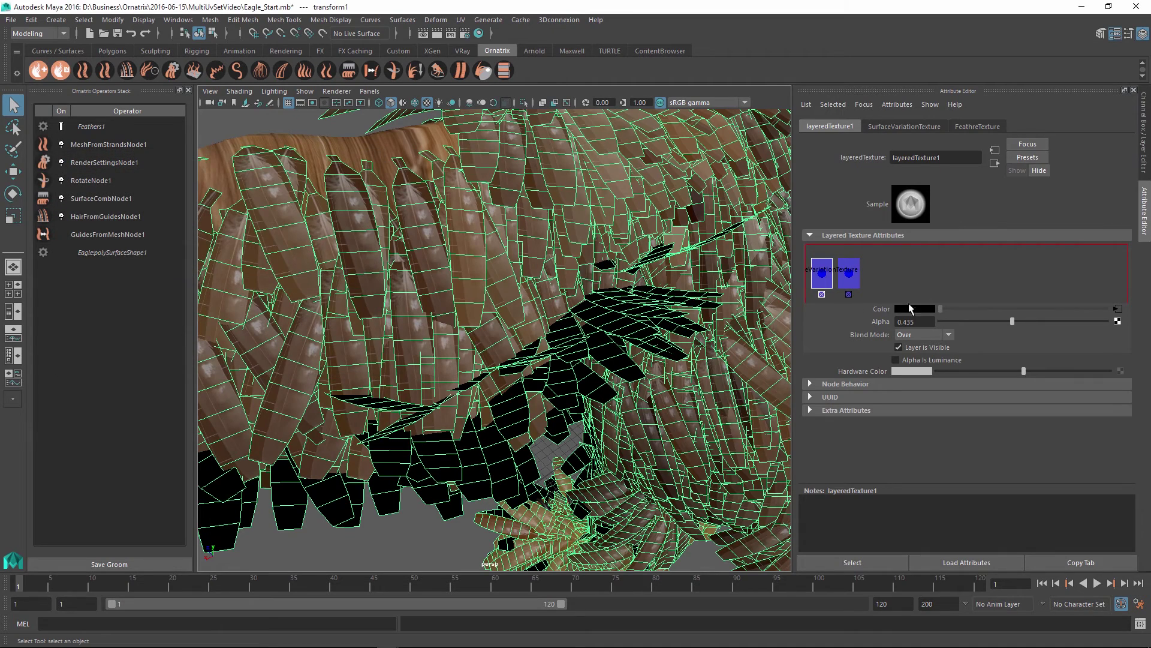
pyautogui.click(922, 334)
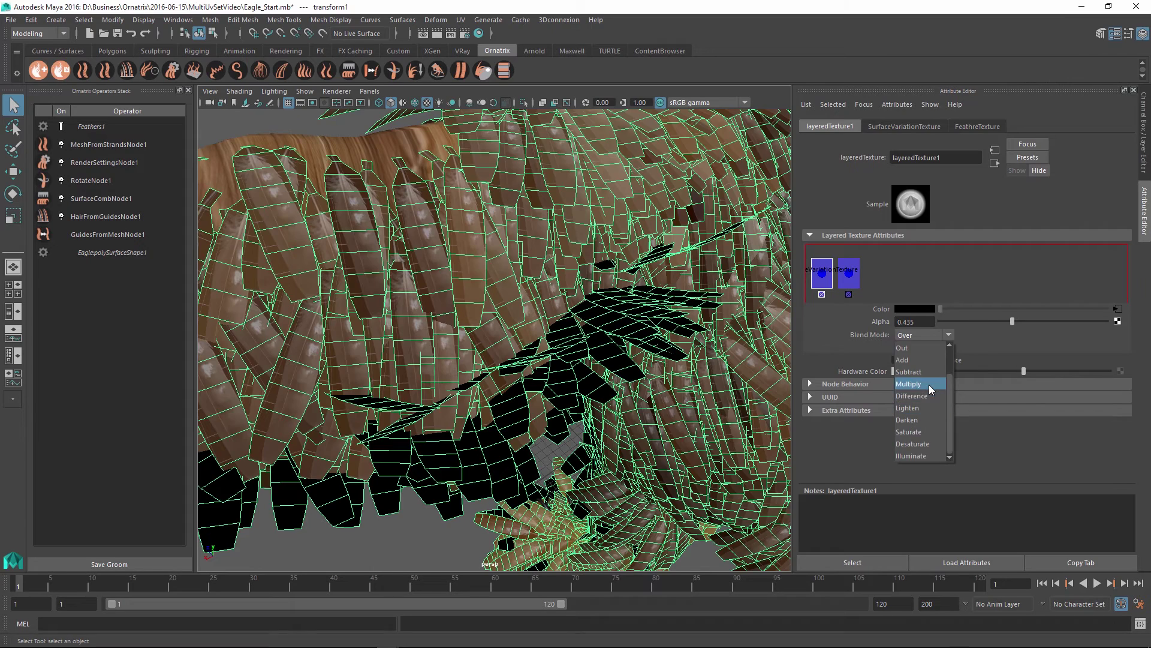
pyautogui.click(930, 383)
pyautogui.moveTo(1012, 322); pyautogui.dragTo(1144, 327)
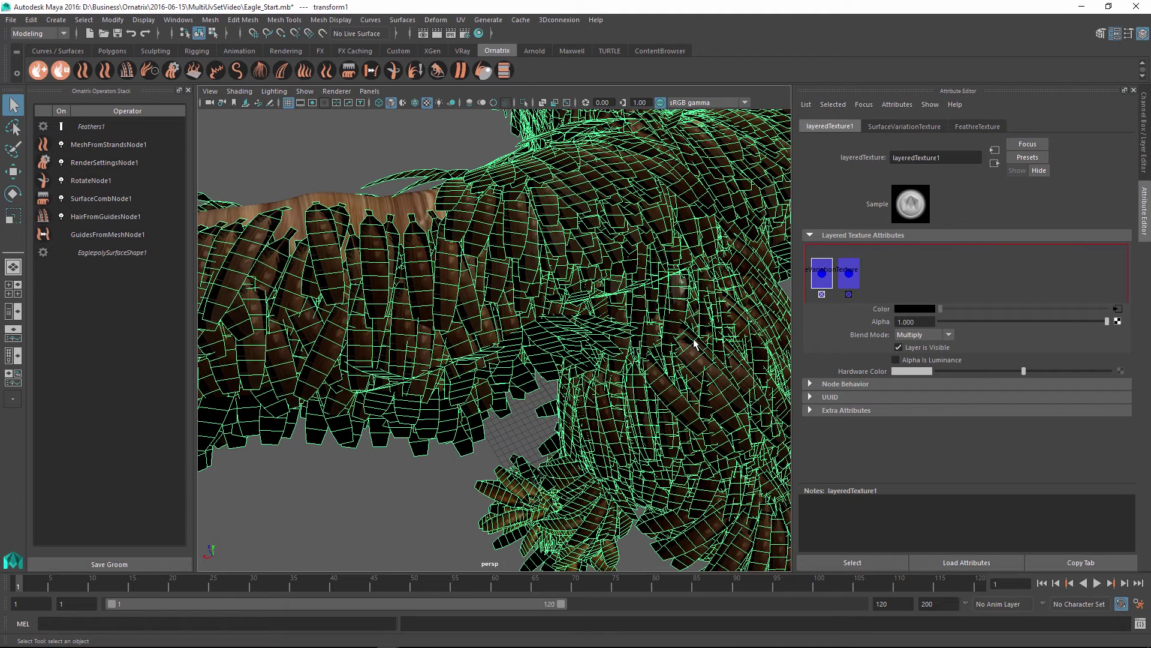
# Clear the selection and orbit around the eagle to inspect the darkened feathers.
pyautogui.click(428, 479)
pyautogui.keyDown('alt'); pyautogui.moveTo(651, 321); pyautogui.dragTo(437, 180); pyautogui.keyUp('alt')
pyautogui.scroll(5, 351, 255)
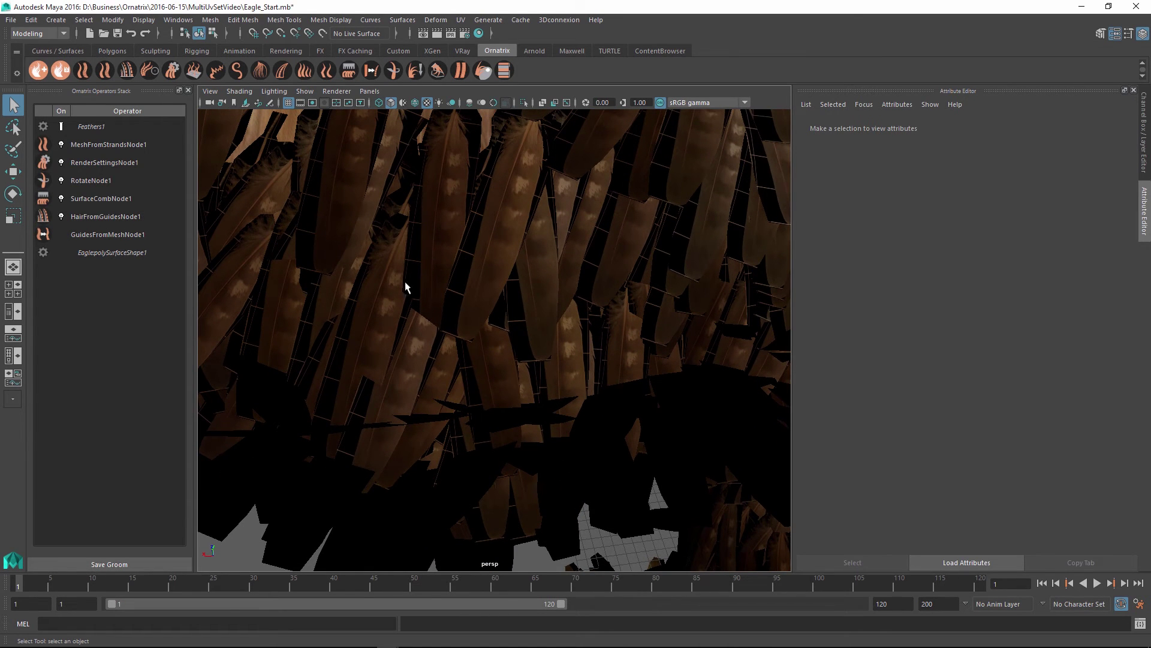
# Map a File texture loading PrimaryWingMediumAlpha.tga to FeathersMaterial's Transparency.
pyautogui.click(448, 244)
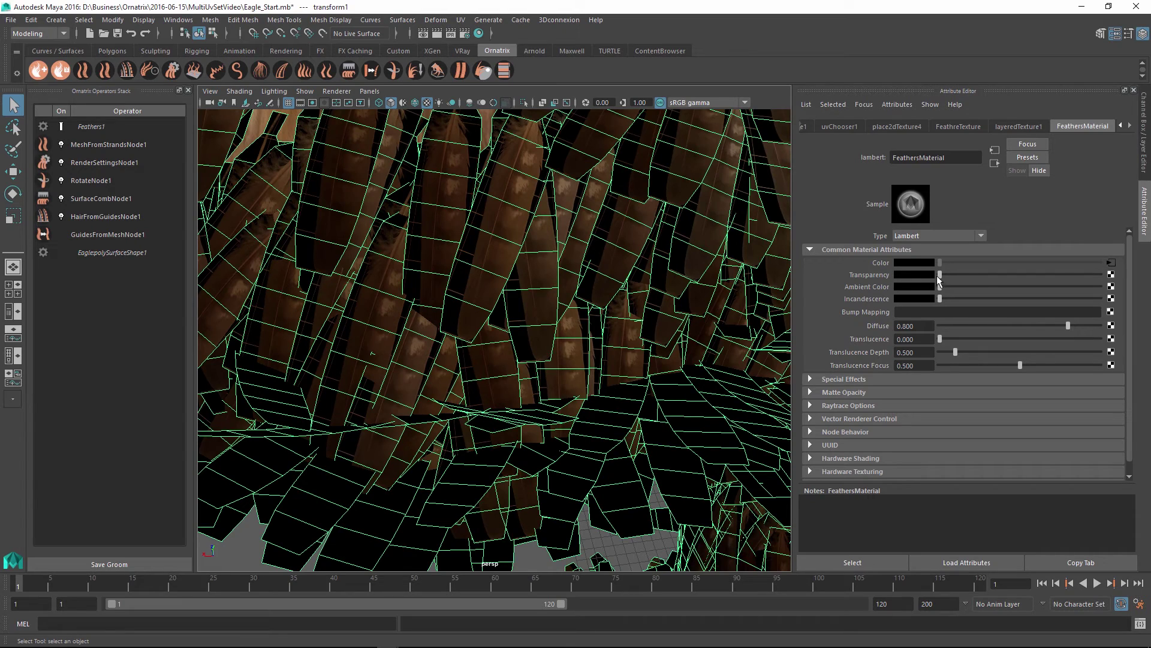
pyautogui.click(1111, 276)
pyautogui.click(178, 238)
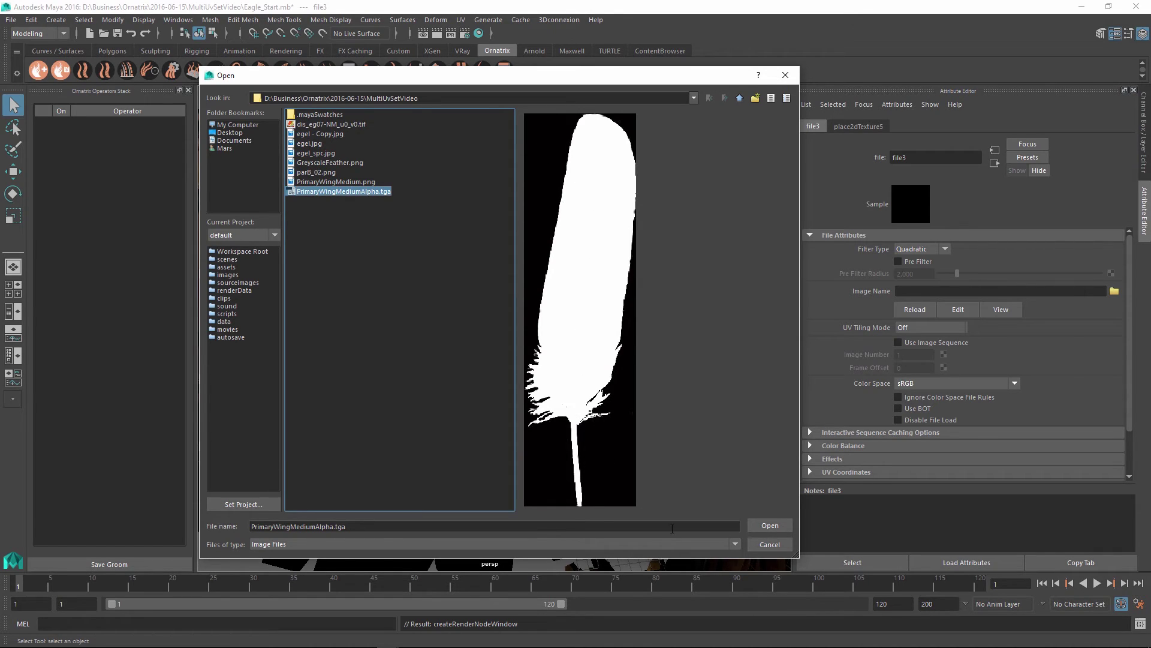
pyautogui.click(770, 526)
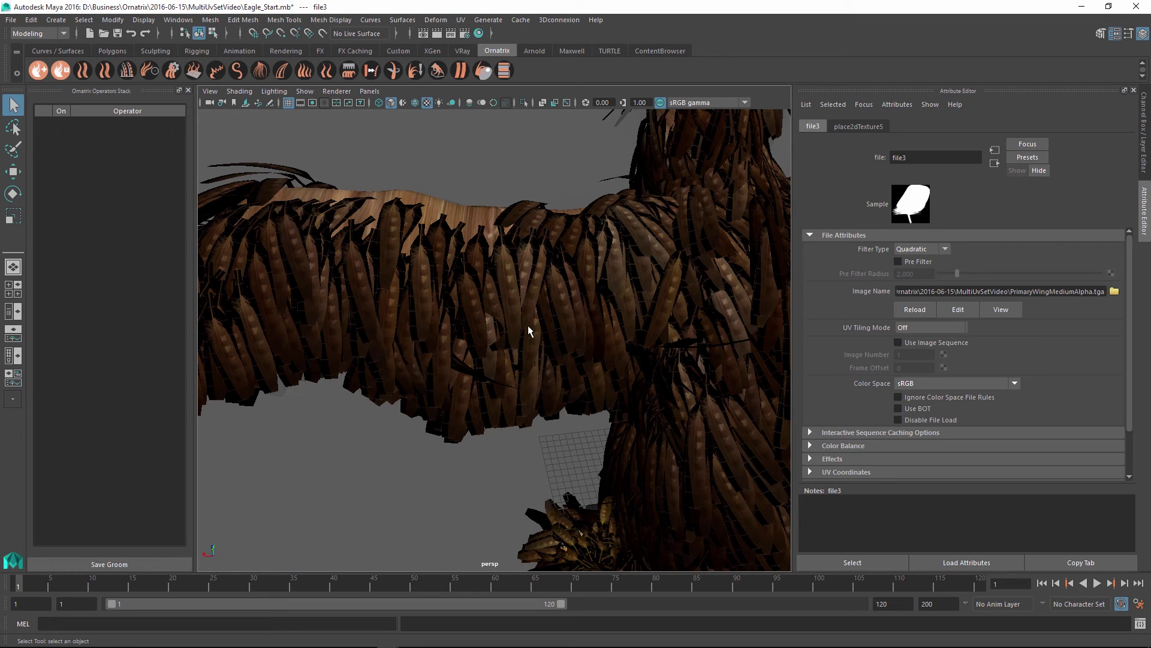
# Link FeathersAlphaTexture to the feathers' map2 UV set in the UV-Centric UV Linking editor.
pyautogui.click(178, 20)
pyautogui.moveTo(240, 75)
pyautogui.moveTo(383, 229)
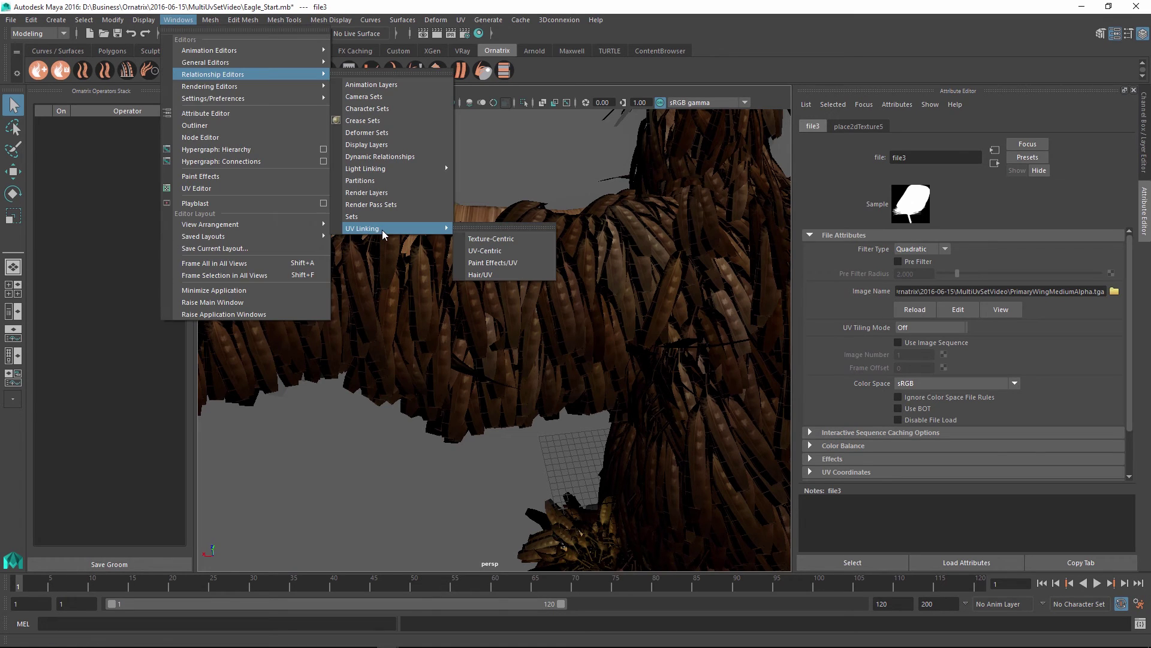
pyautogui.click(500, 248)
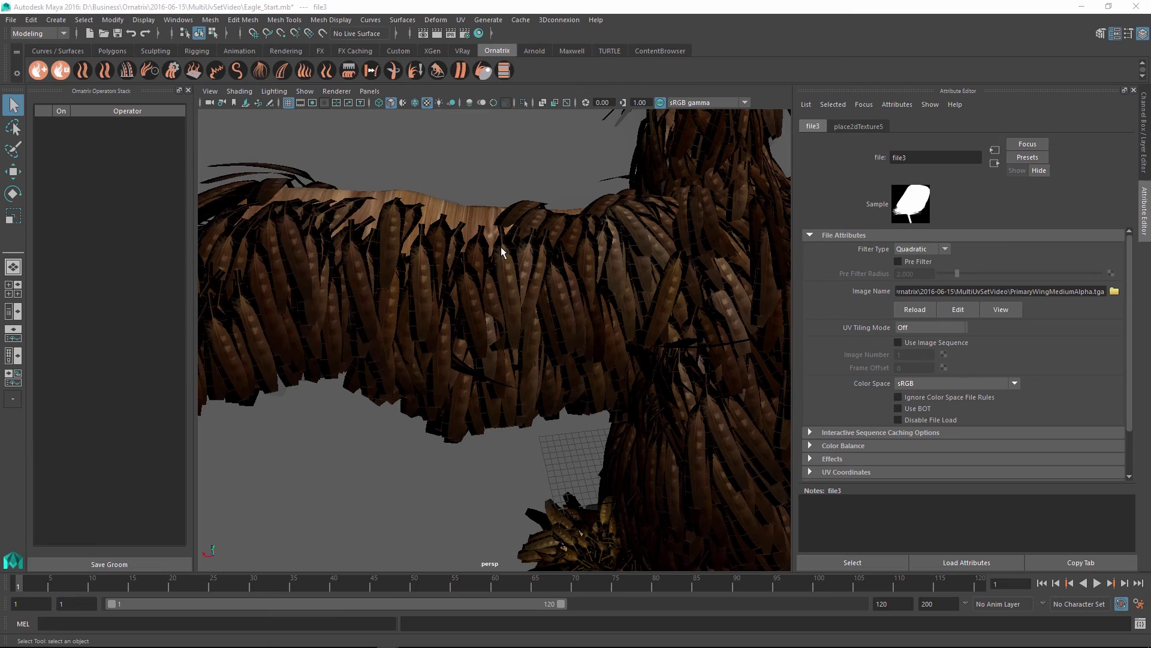
pyautogui.click(541, 276)
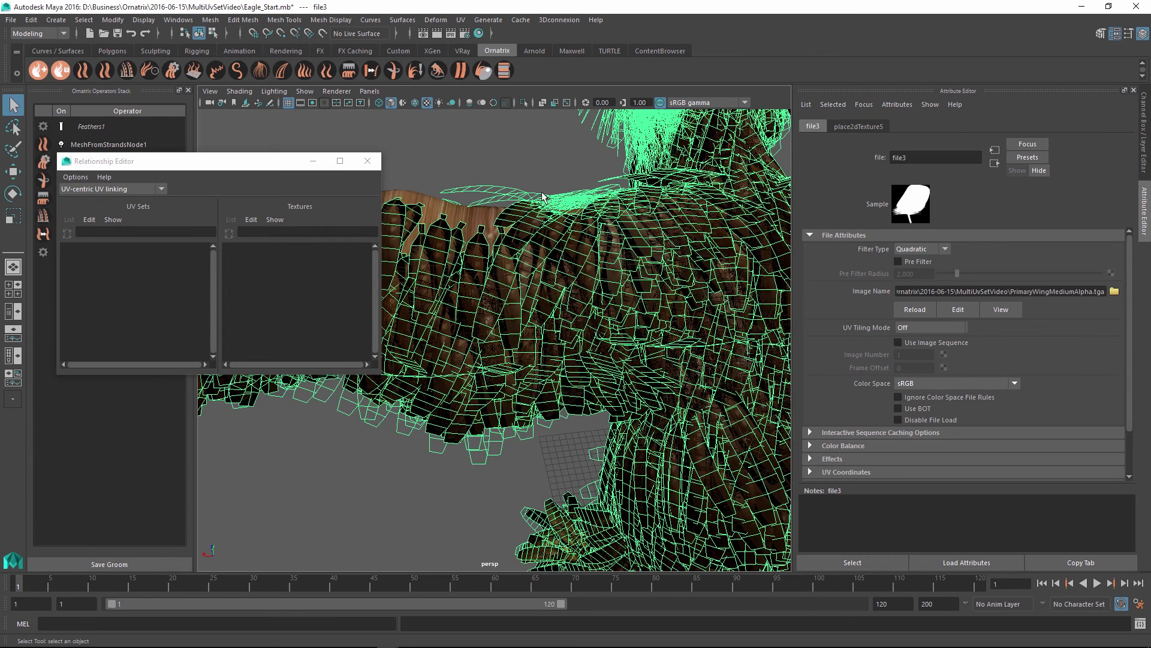
pyautogui.click(127, 274)
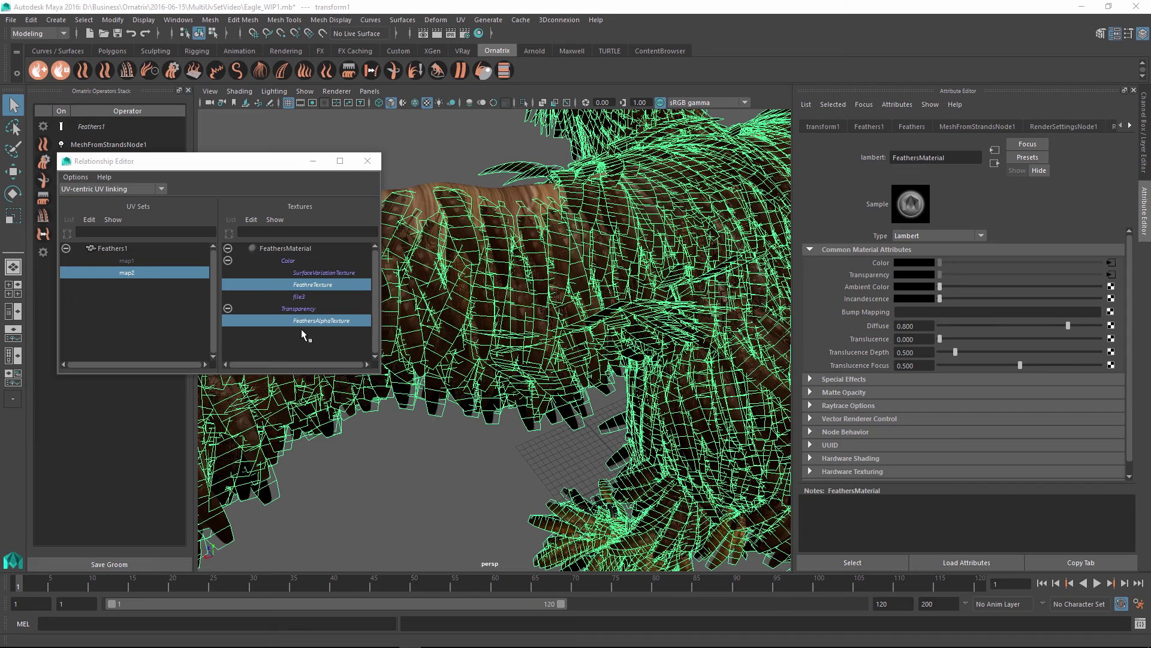
pyautogui.click(418, 353)
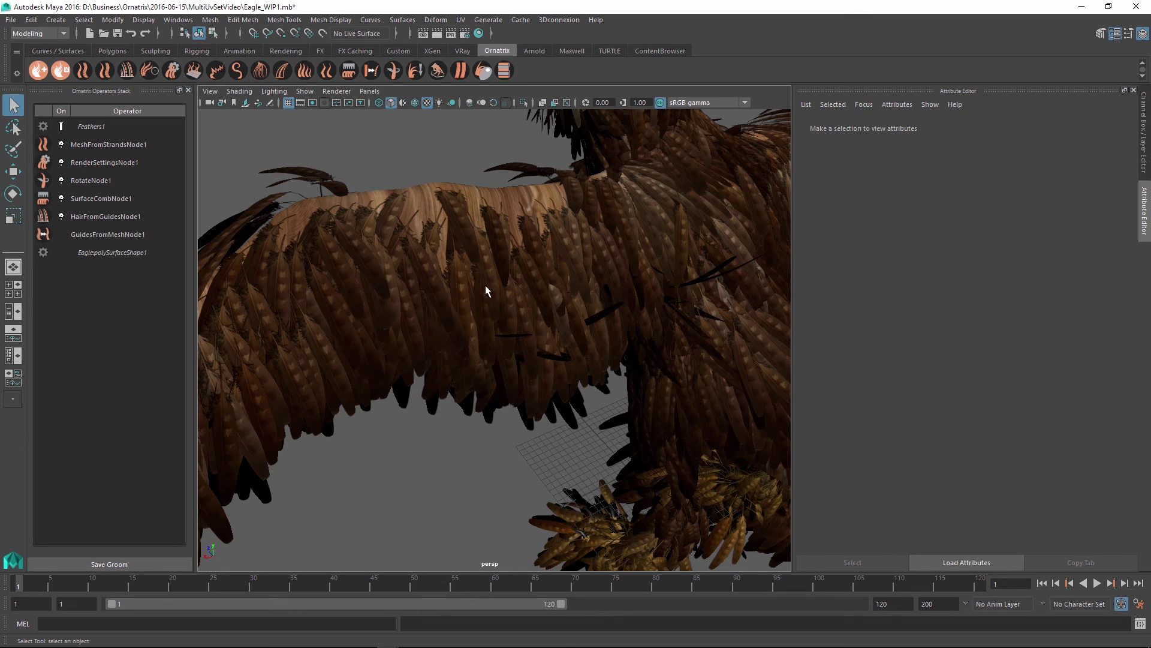
pyautogui.keyDown('alt'); pyautogui.moveTo(525, 292); pyautogui.dragTo(698, 351); pyautogui.keyUp('alt')
pyautogui.keyDown('alt'); pyautogui.moveTo(698, 351); pyautogui.dragTo(591, 300, button='middle'); pyautogui.keyUp('alt')
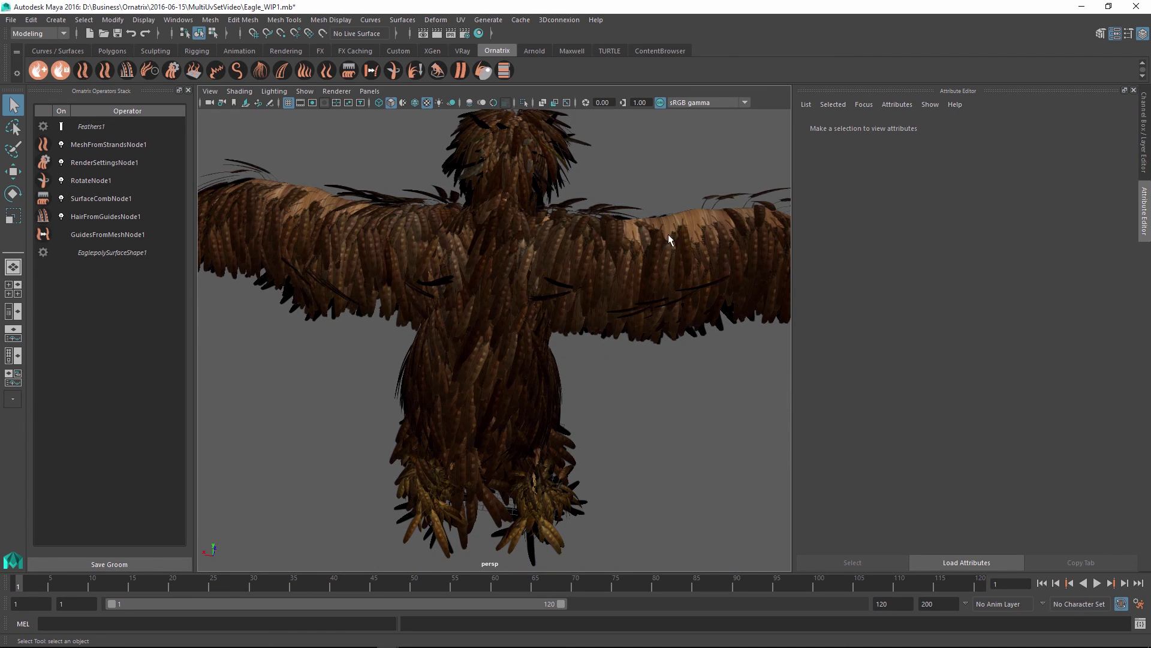
pyautogui.keyDown('alt'); pyautogui.moveTo(669, 235); pyautogui.dragTo(640, 232); pyautogui.keyUp('alt')
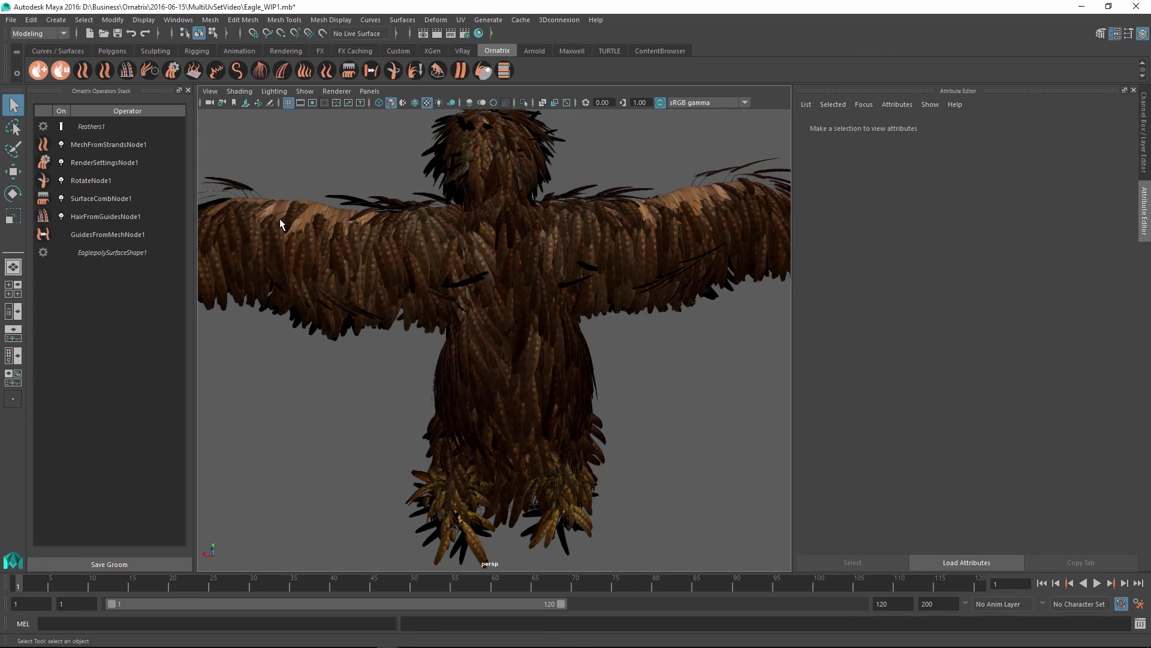
pyautogui.keyDown('alt'); pyautogui.moveTo(621, 232); pyautogui.dragTo(510, 274); pyautogui.keyUp('alt')
pyautogui.press('f')
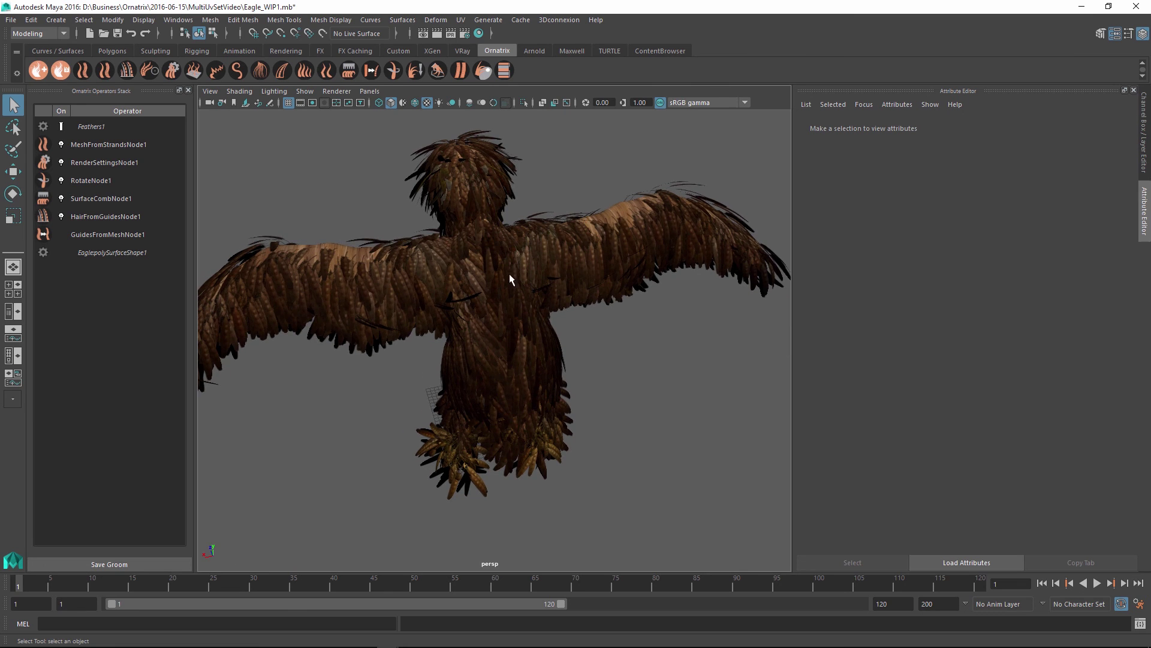
pyautogui.keyDown('alt'); pyautogui.moveTo(281, 380); pyautogui.dragTo(537, 321); pyautogui.keyUp('alt')
pyautogui.keyDown('alt'); pyautogui.moveTo(566, 280); pyautogui.dragTo(511, 279); pyautogui.keyUp('alt')
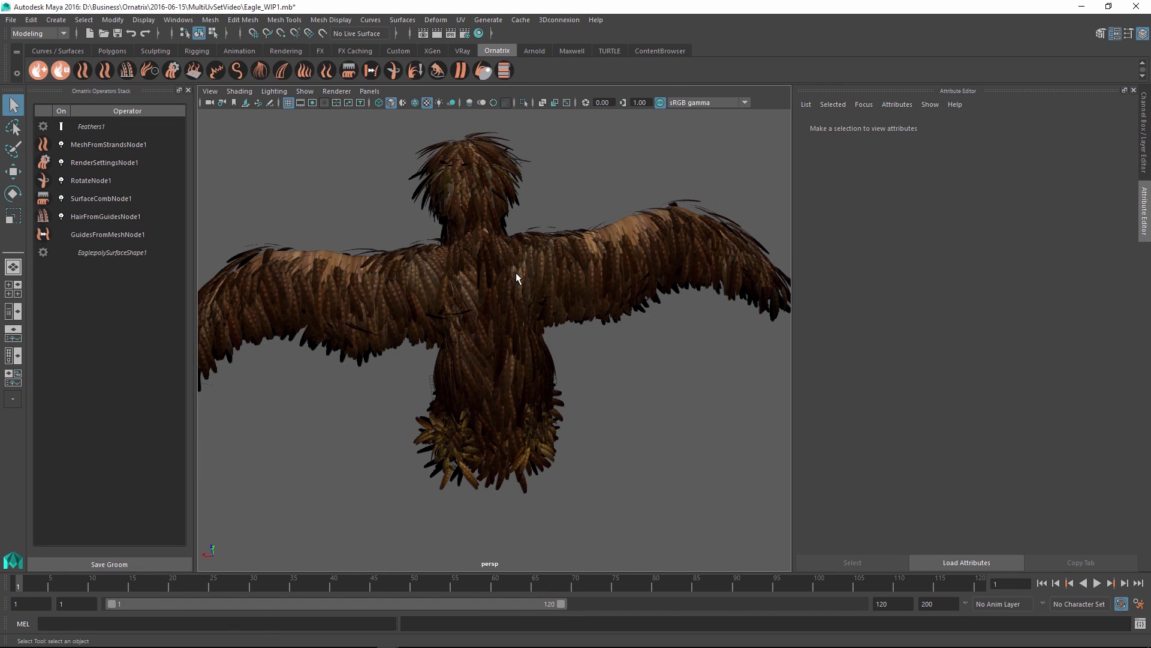
pyautogui.scroll(6, 523, 288)
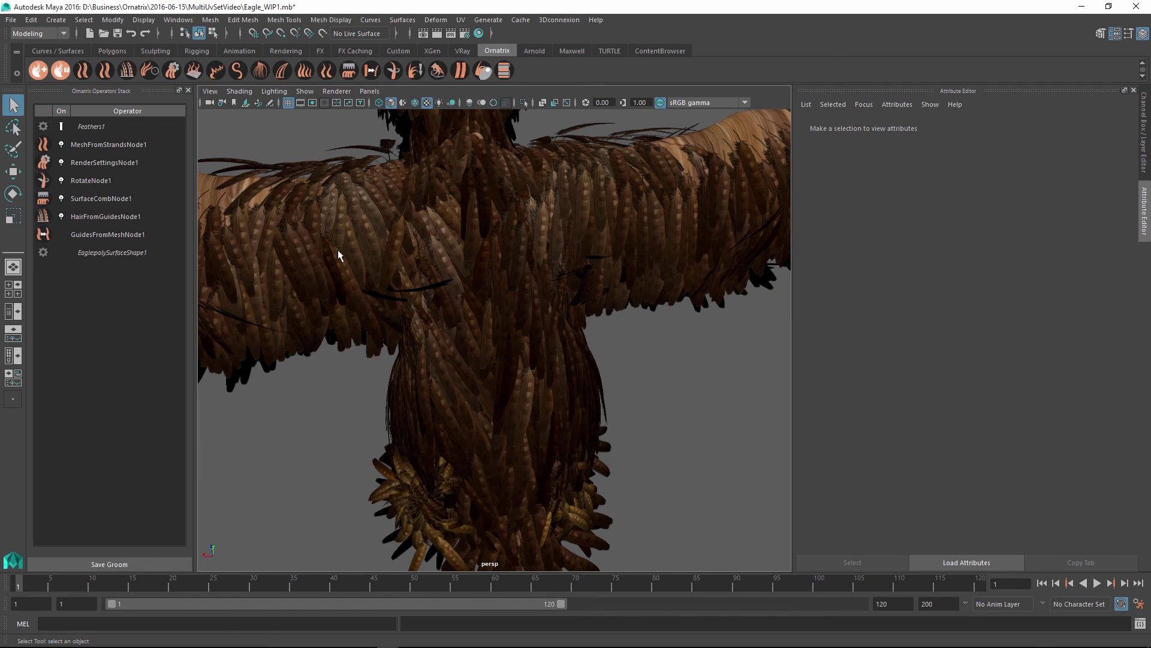
pyautogui.scroll(-3, 513, 251)
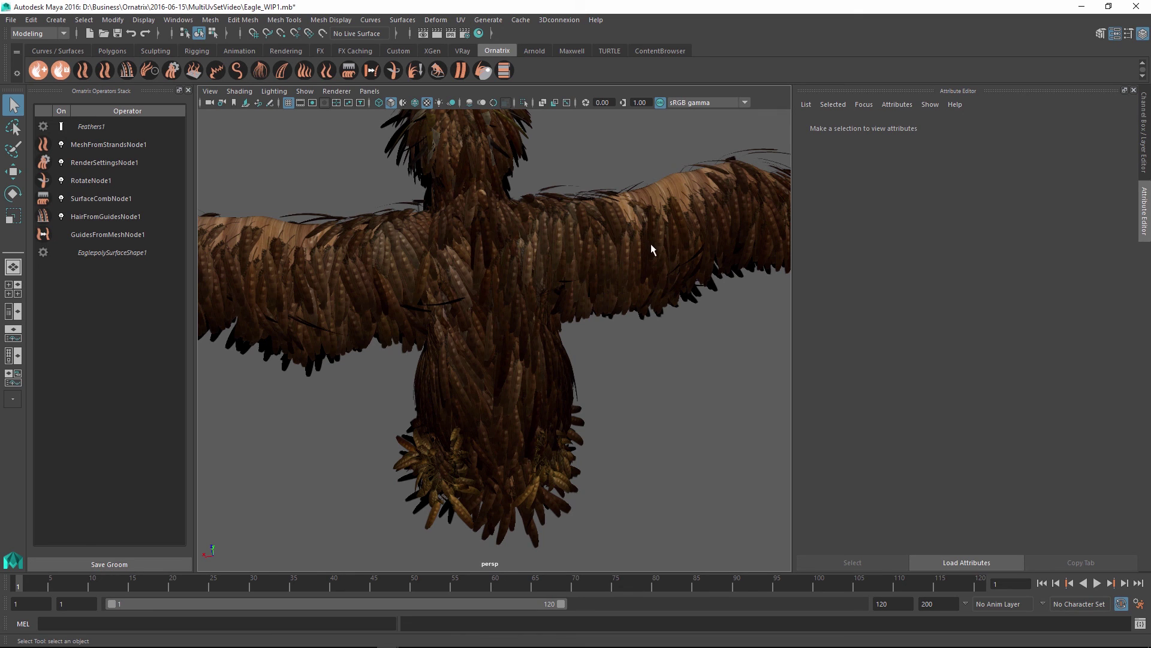
pyautogui.keyDown('alt'); pyautogui.moveTo(550, 279); pyautogui.dragTo(556, 230); pyautogui.keyUp('alt')
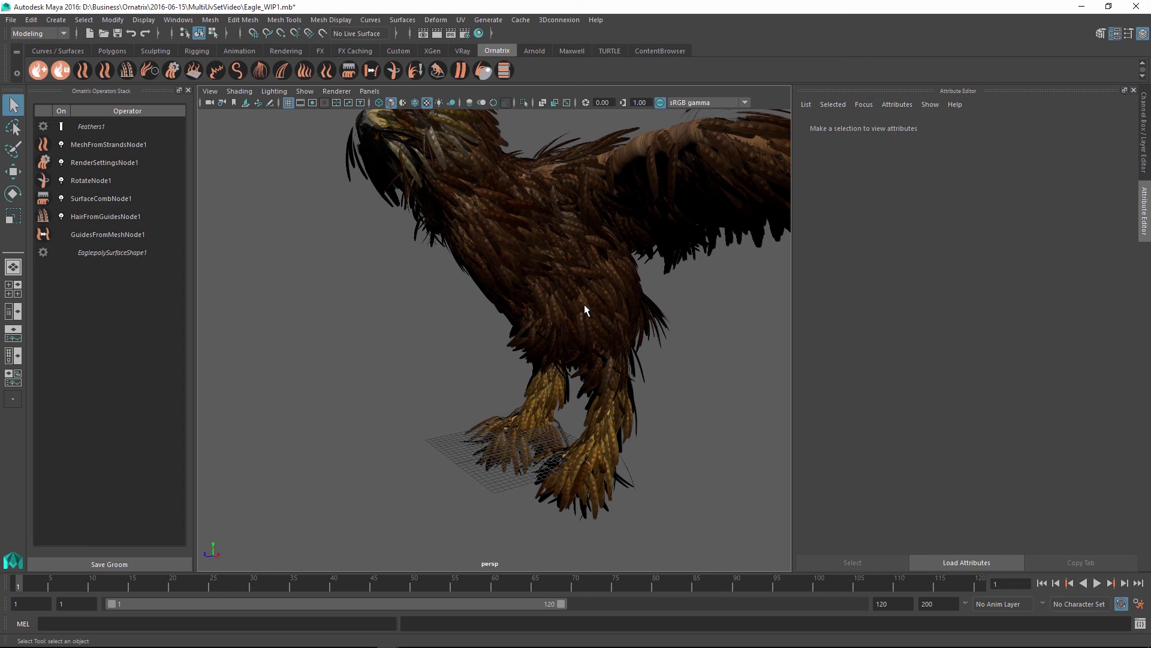
pyautogui.keyDown('alt'); pyautogui.moveTo(585, 306); pyautogui.dragTo(789, 428); pyautogui.keyUp('alt')
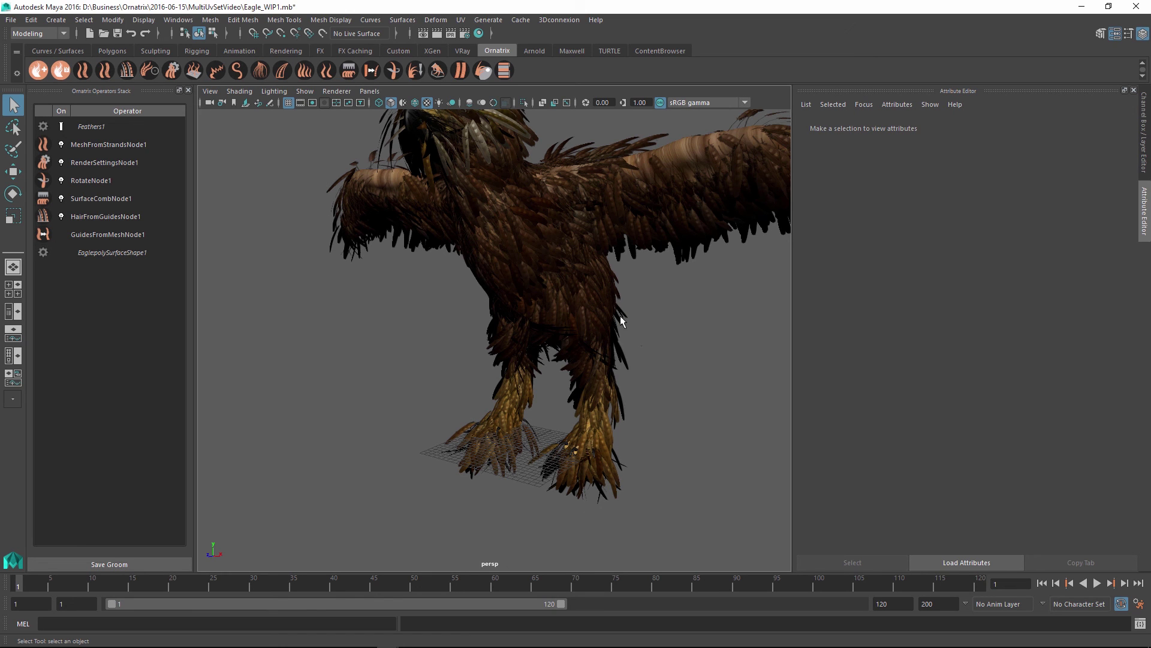
pyautogui.keyDown('alt'); pyautogui.moveTo(570, 290); pyautogui.dragTo(910, 318); pyautogui.keyUp('alt')
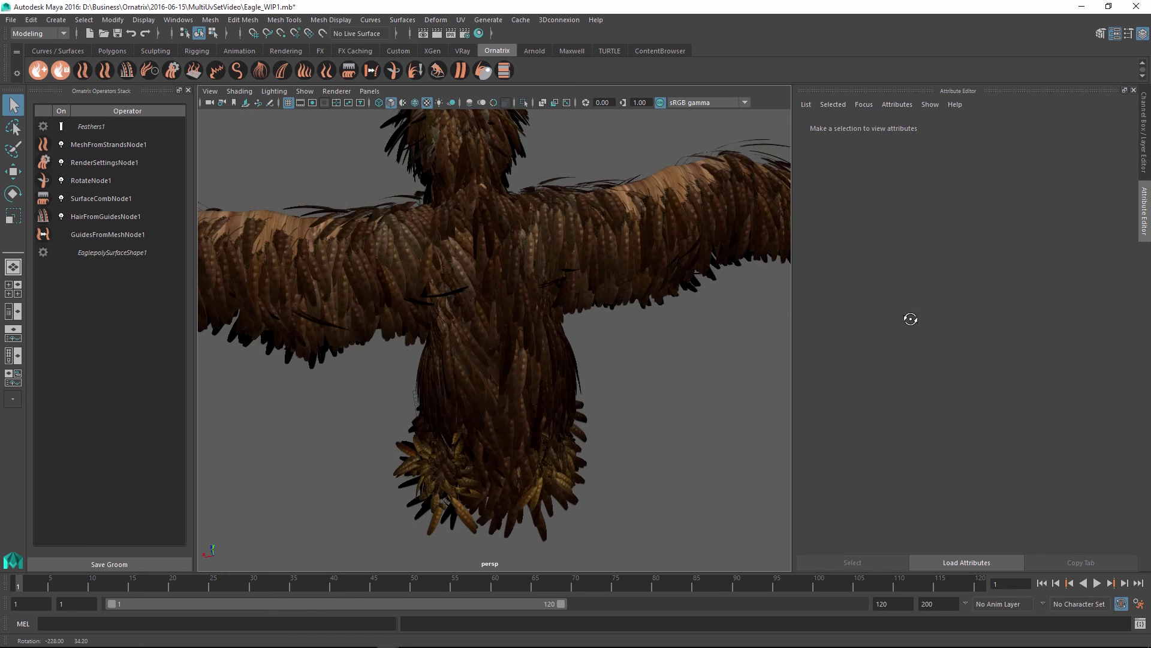